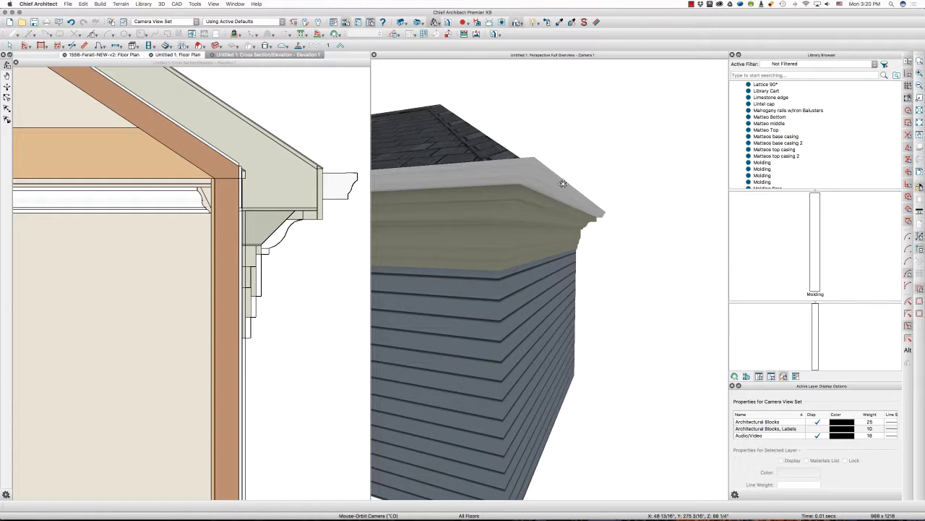
Step: Orbit the 3D view around the cornice corner and zoom the cross-section at the bracket
{"action": "left_click_drag", "start_coordinate": [562, 183], "coordinate": [547, 202]}
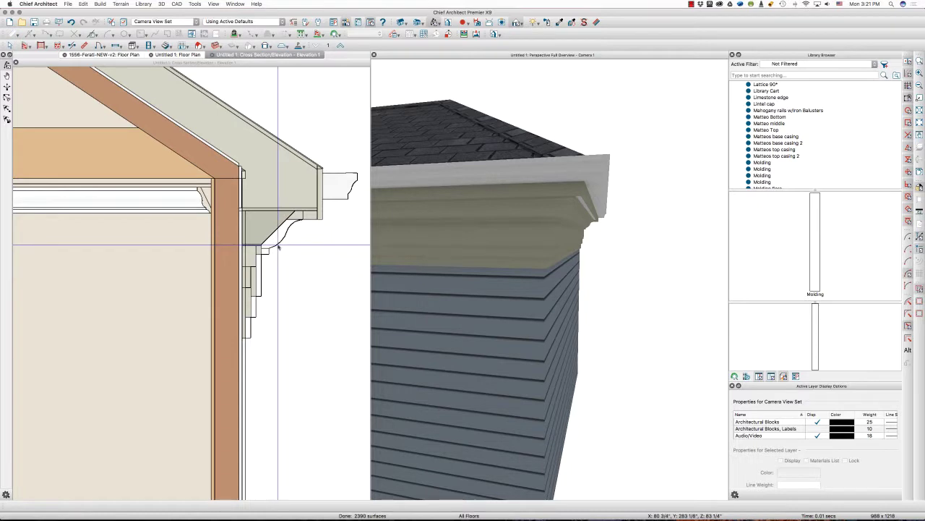
{"action": "left_click_drag", "start_coordinate": [553, 226], "coordinate": [511, 242]}
{"action": "scroll", "coordinate": [304, 246], "scroll_direction": "up", "scroll_amount": 5}
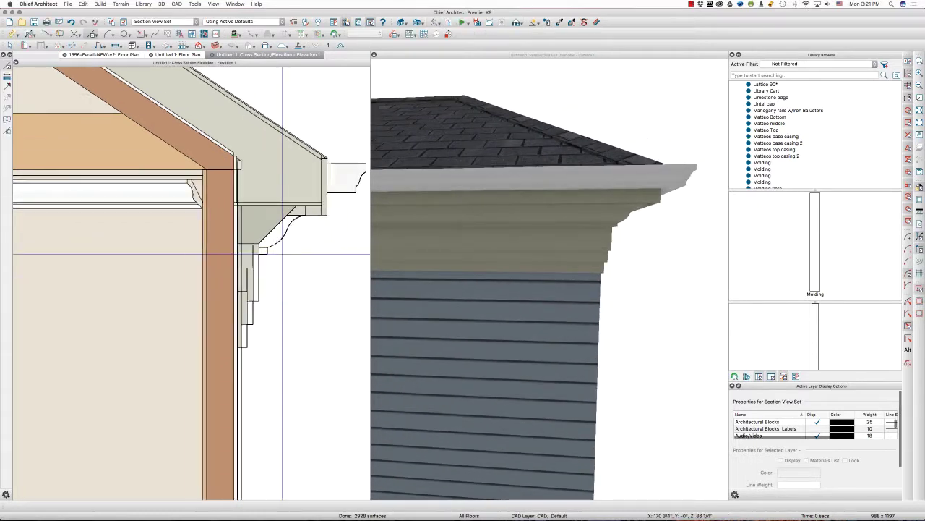
{"action": "scroll", "coordinate": [219, 279], "scroll_direction": "down", "scroll_amount": 2}
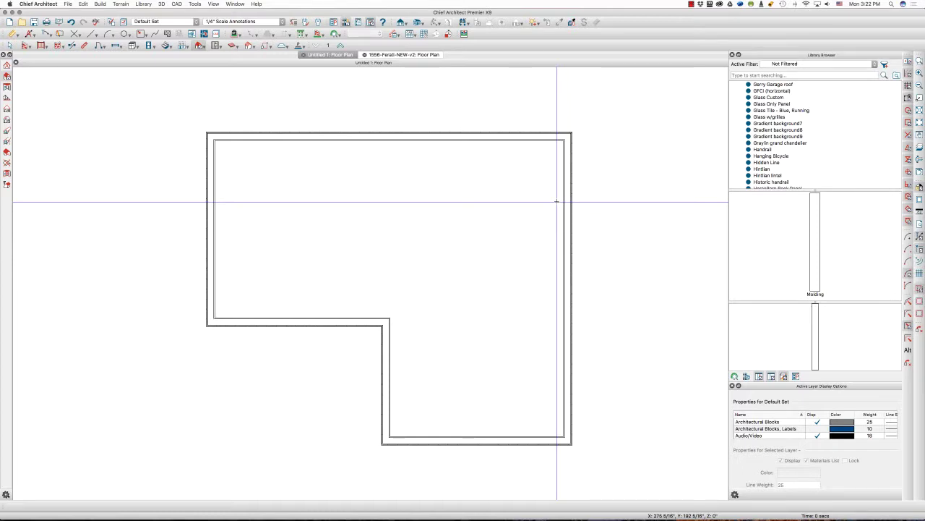
Step: Close the 1556-Ferati-NEW-v2 plan, zoom Untitled 1, and pick the Rectangular Polyline tool
{"action": "left_click", "coordinate": [365, 55]}
{"action": "scroll", "coordinate": [499, 273], "scroll_direction": "up", "scroll_amount": 3}
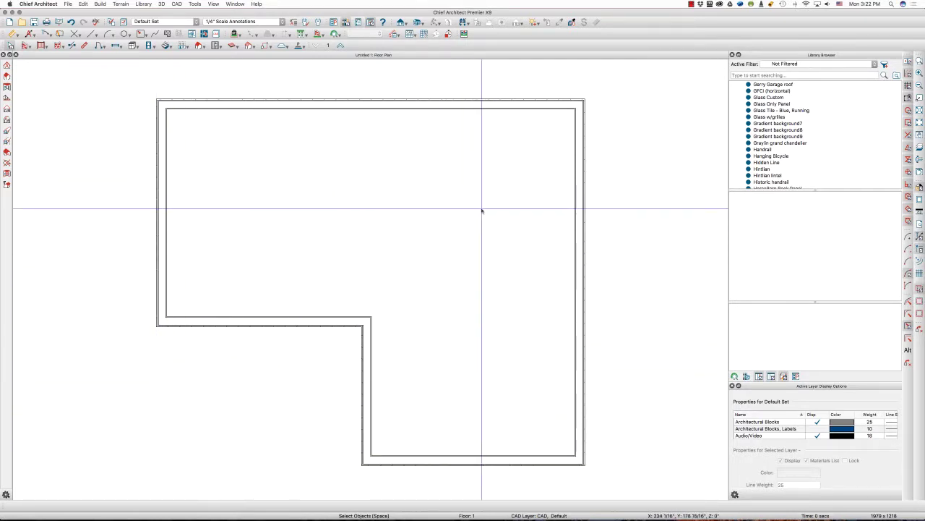
{"action": "scroll", "coordinate": [306, 268], "scroll_direction": "down", "scroll_amount": 2}
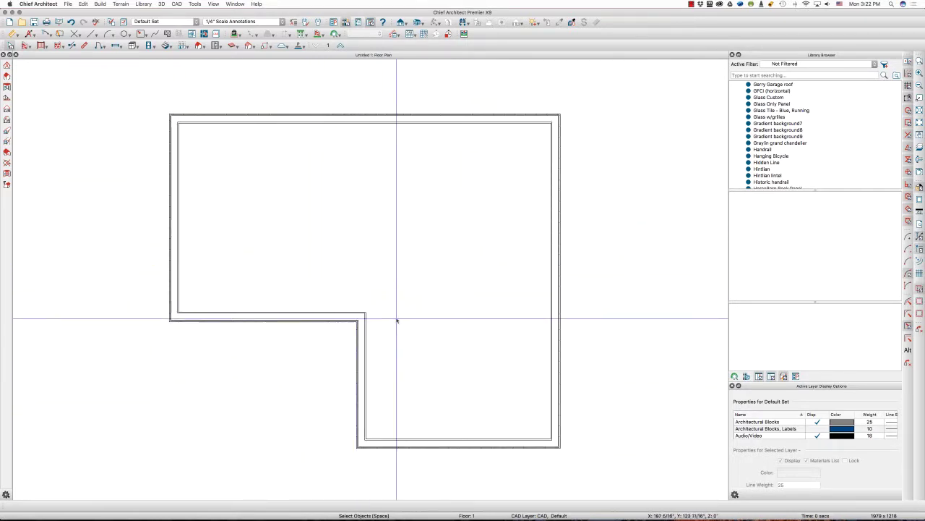
{"action": "scroll", "coordinate": [433, 334], "scroll_direction": "up", "scroll_amount": 2}
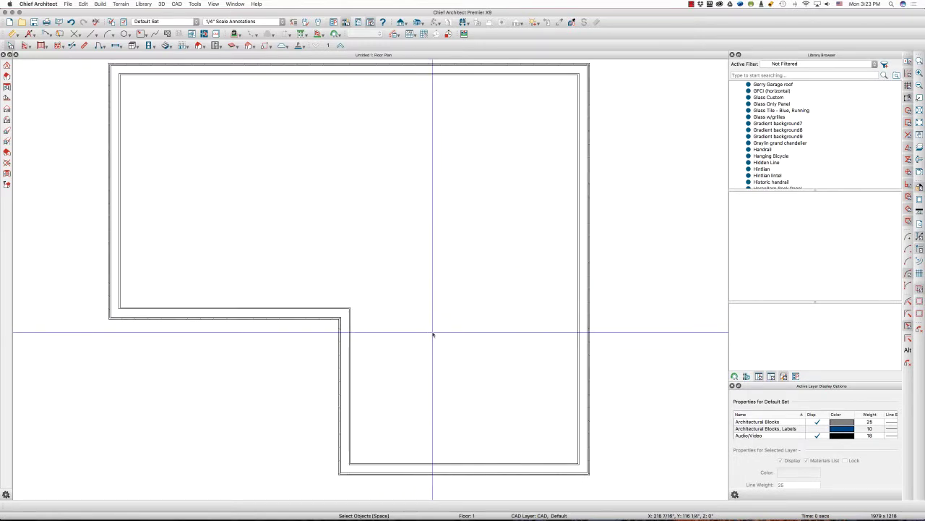
{"action": "left_click", "coordinate": [140, 34]}
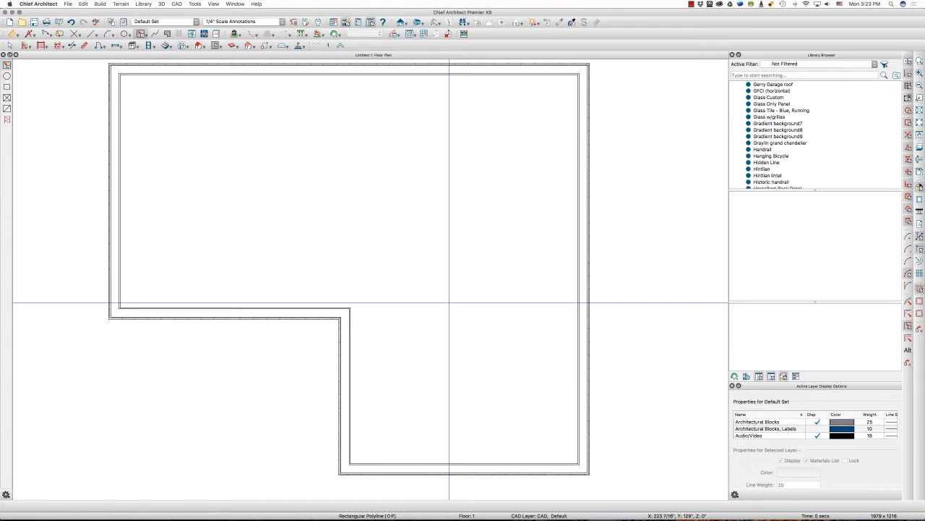
Step: Draw a 3/4" by 7.25" rectangular polyline board near the wall corner
{"action": "scroll", "coordinate": [436, 324], "scroll_direction": "up", "scroll_amount": 2}
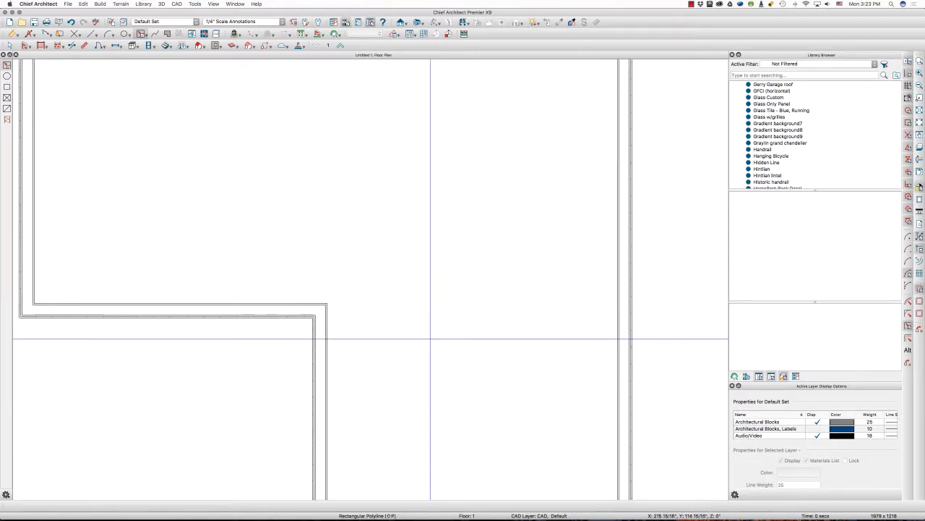
{"action": "scroll", "coordinate": [431, 338], "scroll_direction": "up", "scroll_amount": 2}
{"action": "left_click_drag", "start_coordinate": [431, 338], "coordinate": [437, 305]}
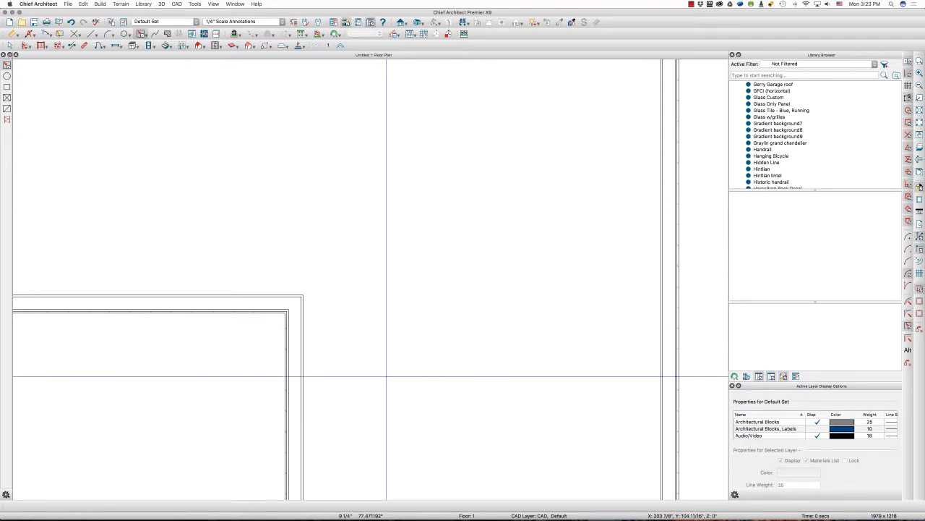
{"action": "left_click_drag", "start_coordinate": [386, 375], "coordinate": [394, 341]}
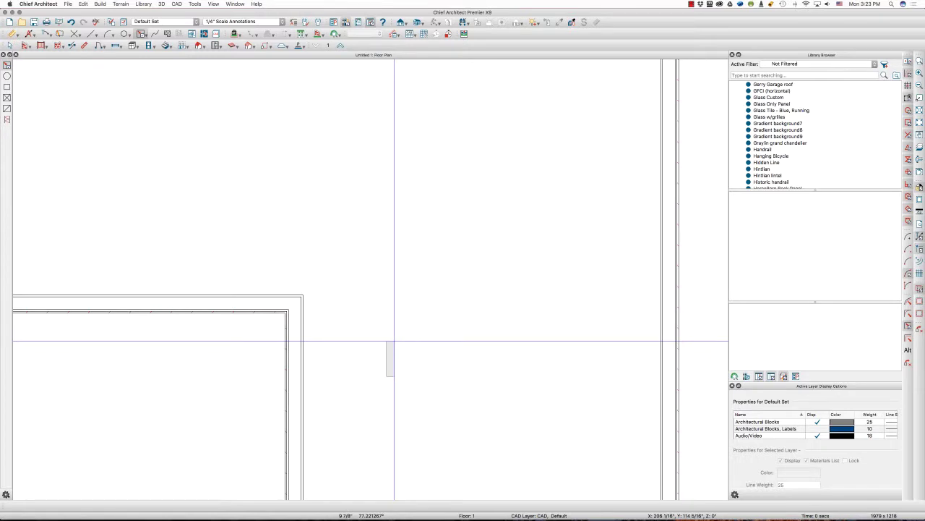
{"action": "key", "text": "Tab"}
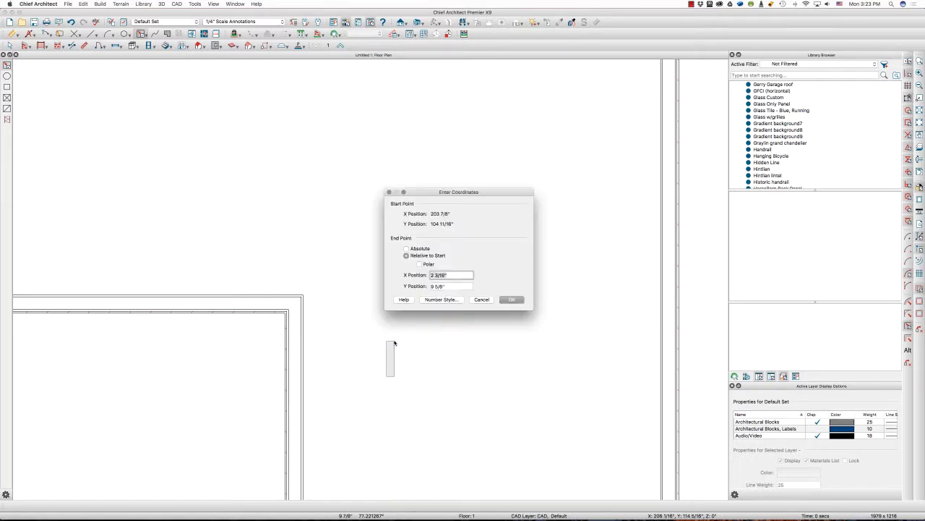
{"action": "type", "text": "3/4"}
{"action": "key", "text": "Tab"}
{"action": "type", "text": "7.25"}
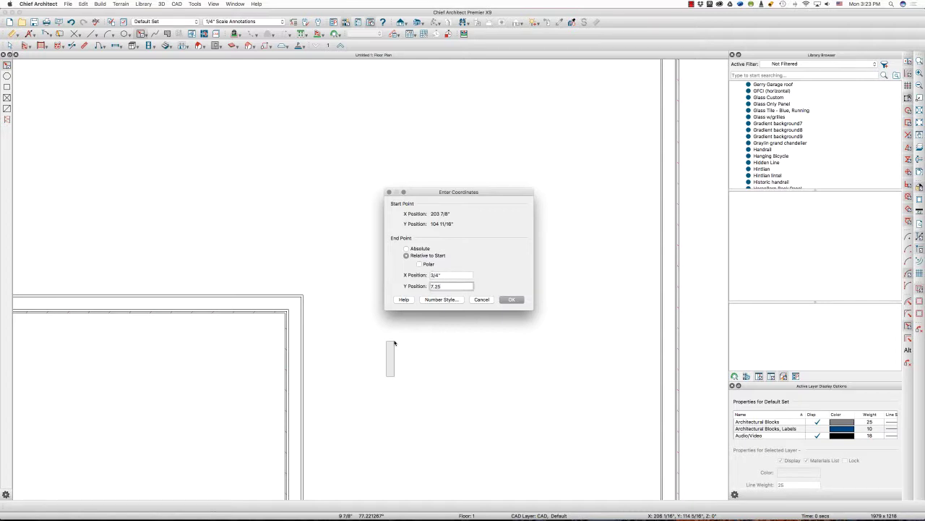
{"action": "key", "text": "Return"}
{"action": "scroll", "coordinate": [395, 341], "scroll_direction": "up", "scroll_amount": 3}
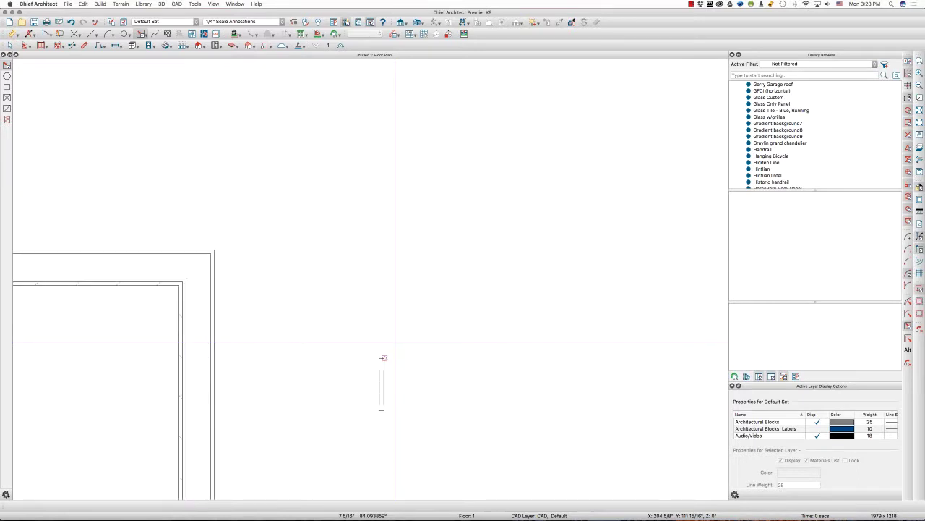
Step: Select the board rectangle, cancelling a stray edit mode along the way
{"action": "left_click", "coordinate": [383, 362]}
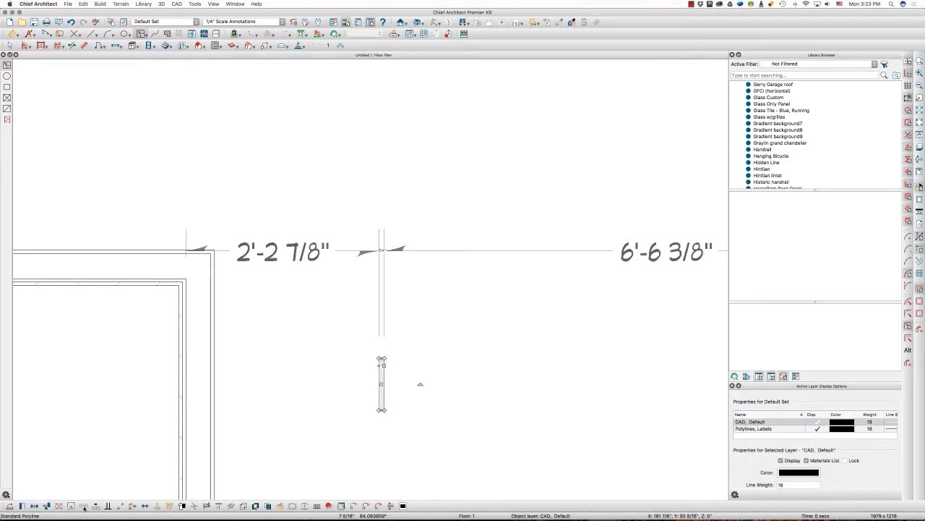
{"action": "left_click", "coordinate": [34, 507]}
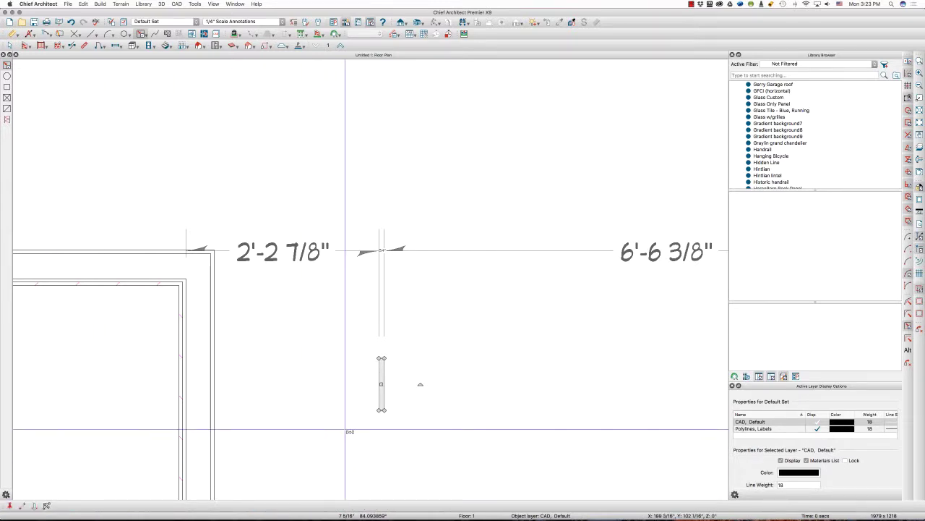
{"action": "key", "text": "Escape"}
{"action": "scroll", "coordinate": [383, 390], "scroll_direction": "up", "scroll_amount": 2}
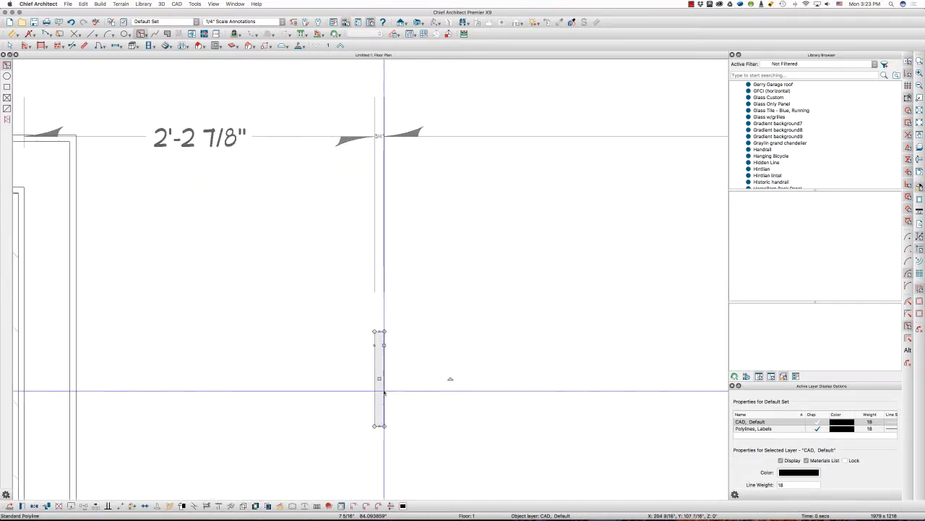
{"action": "key", "text": "Escape"}
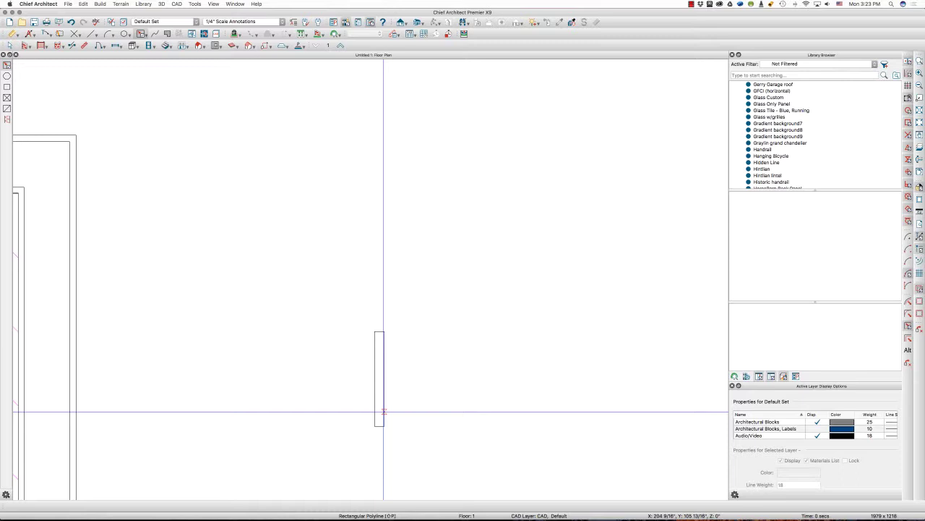
{"action": "left_click", "coordinate": [383, 411]}
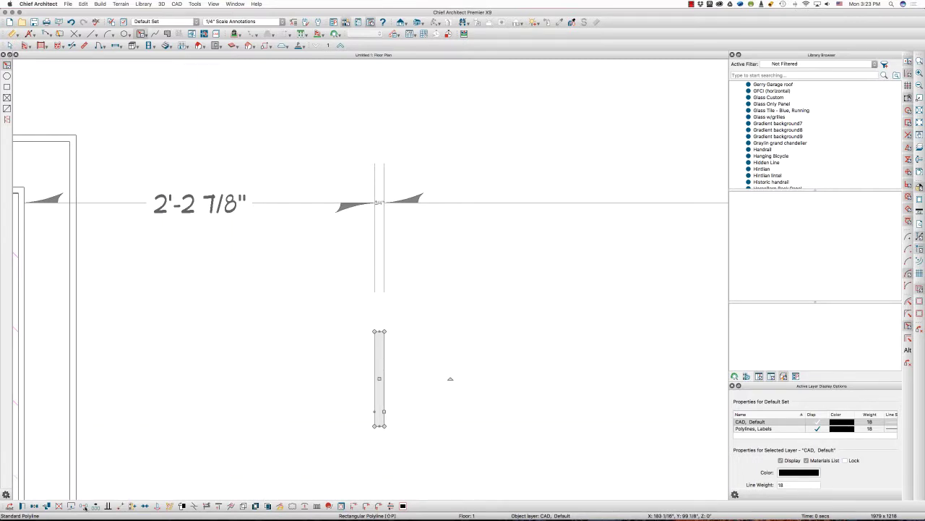
Step: Copy the board with Transform/Replicate, offset X Delta 3/4" and Y Delta 3"
{"action": "left_click", "coordinate": [83, 508]}
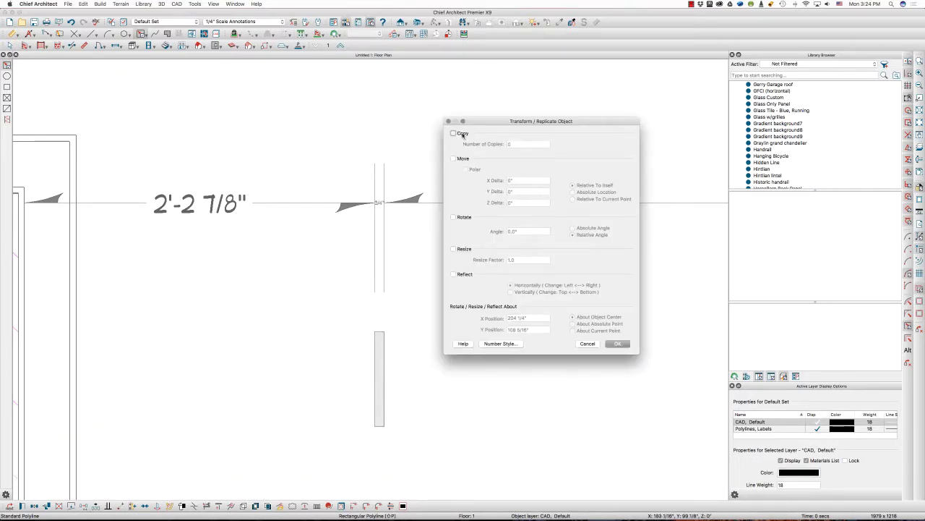
{"action": "left_click", "coordinate": [462, 134]}
{"action": "left_click", "coordinate": [461, 159]}
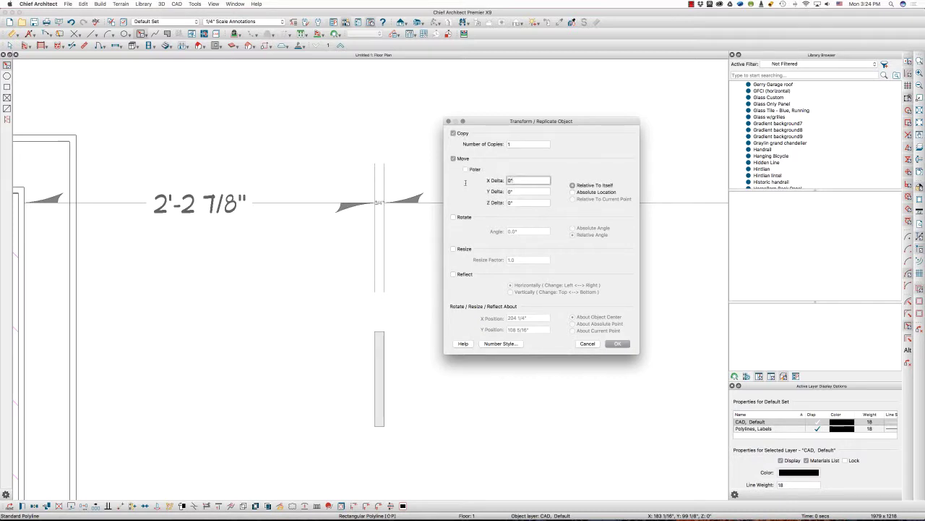
{"action": "type", "text": "3/4"}
{"action": "key", "text": "Tab"}
{"action": "type", "text": "3"}
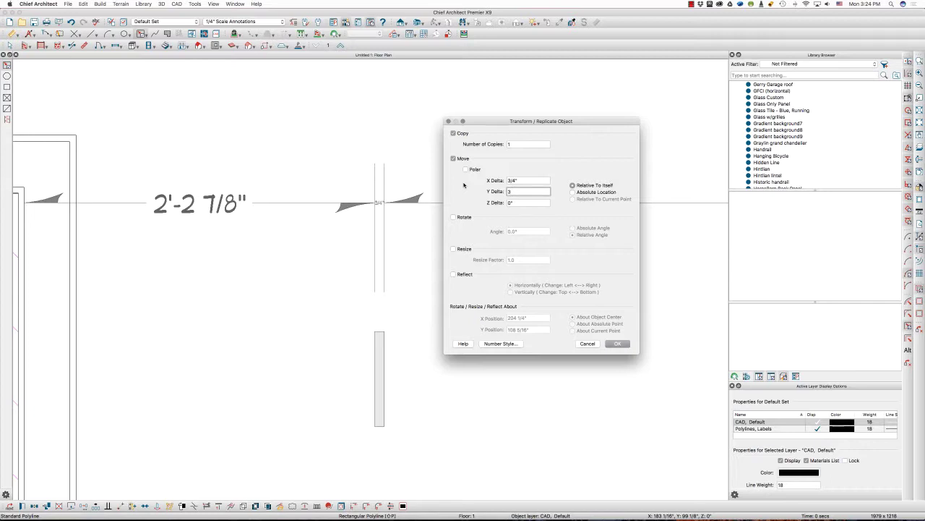
{"action": "key", "text": "Return"}
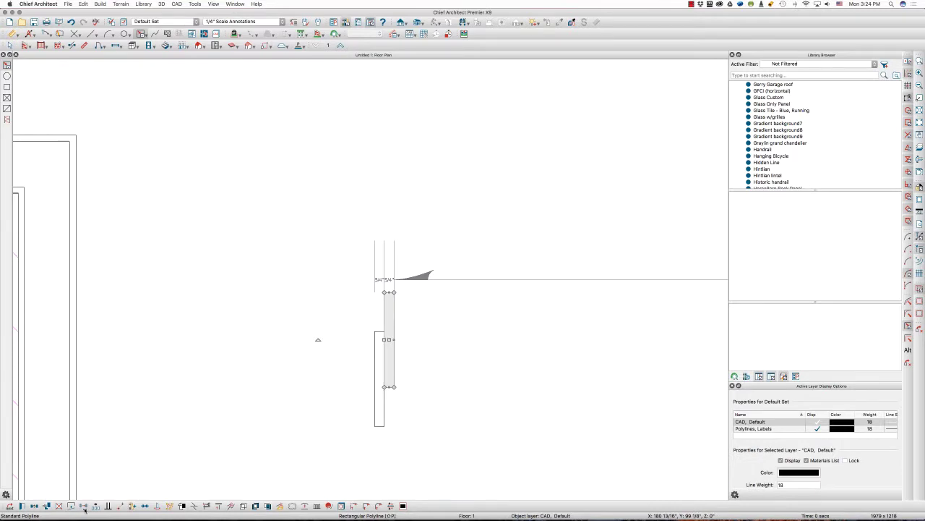
Step: Make a third board copy offset 3/4" sideways with Transform/Replicate
{"action": "left_click", "coordinate": [84, 506]}
{"action": "left_click", "coordinate": [454, 133]}
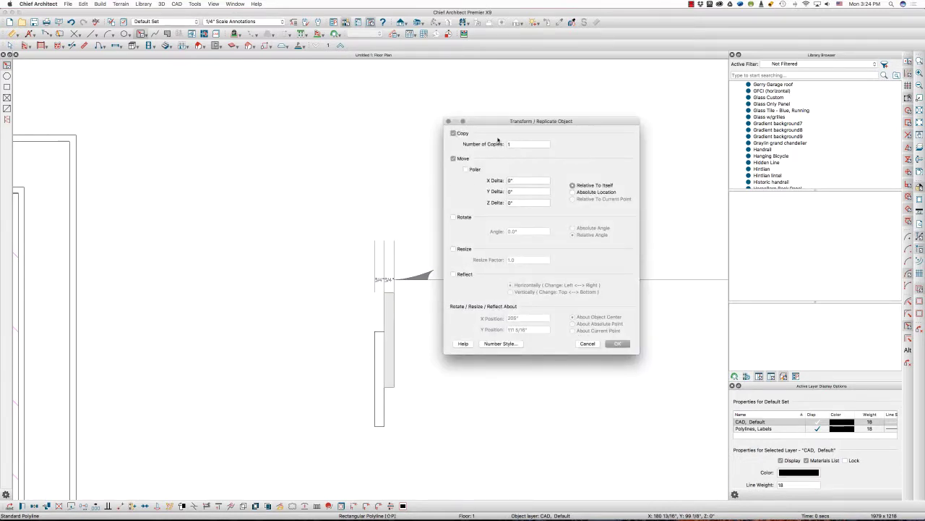
{"action": "left_click", "coordinate": [516, 185]}
{"action": "type", "text": "3/4"}
{"action": "key", "text": "Tab"}
{"action": "key", "text": "Return"}
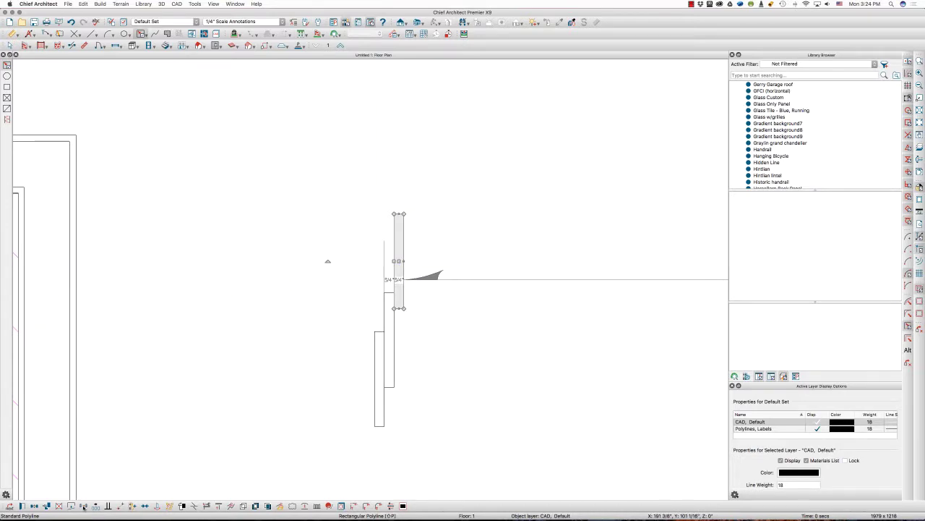
Step: Move the third board -3" in Y, then deselect it
{"action": "left_click", "coordinate": [84, 506]}
{"action": "left_click", "coordinate": [521, 191]}
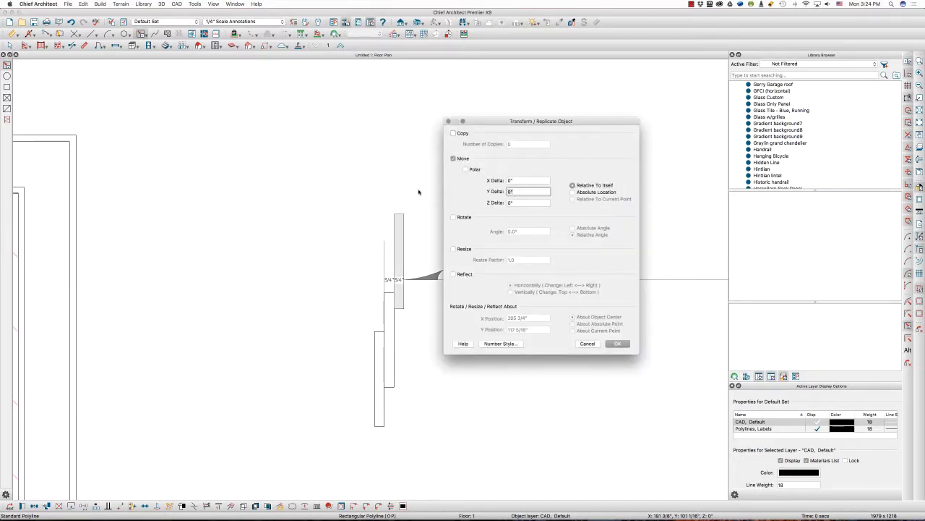
{"action": "type", "text": "-3"}
{"action": "key", "text": "Return"}
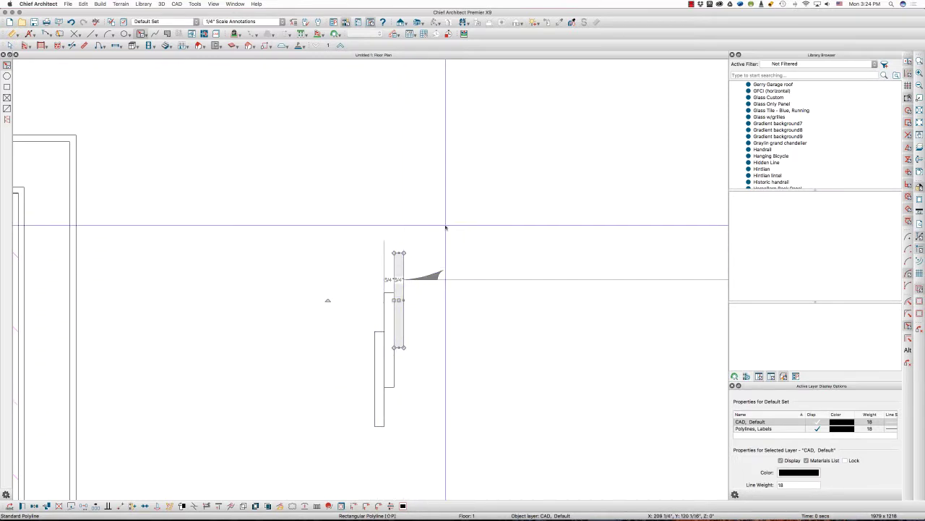
{"action": "key", "text": "Escape"}
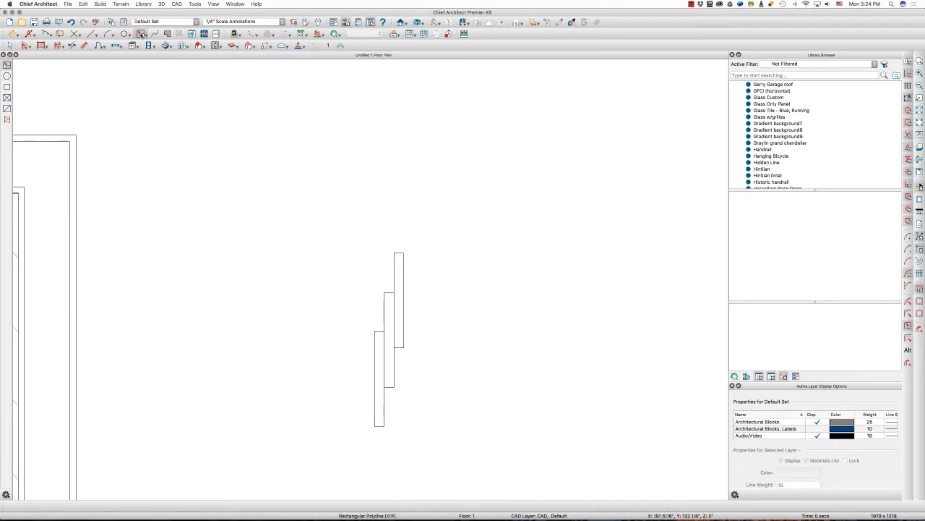
Step: Browse Core Catalogs > Architectural > Millwork > Moldings, Profiles, Extrusions to Crown Molding
{"action": "scroll", "coordinate": [781, 104], "scroll_direction": "up", "scroll_amount": 10}
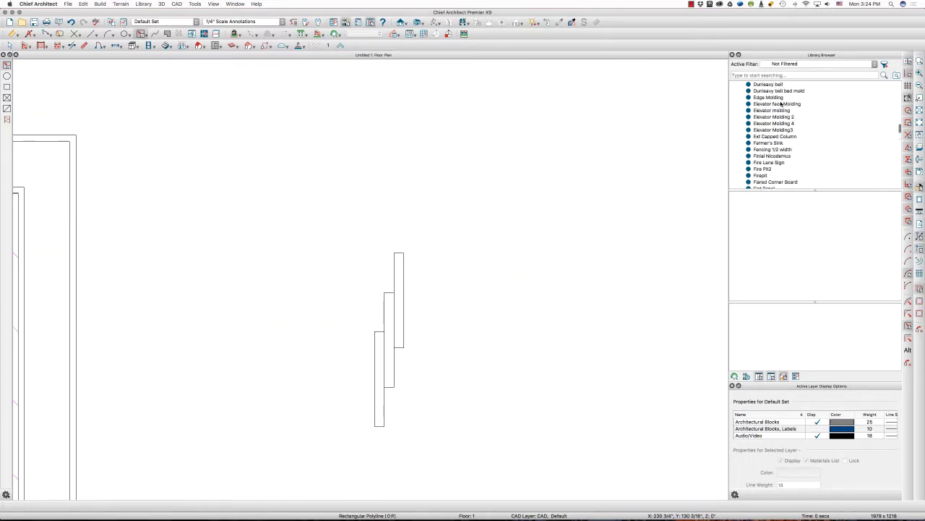
{"action": "scroll", "coordinate": [781, 104], "scroll_direction": "up", "scroll_amount": 10}
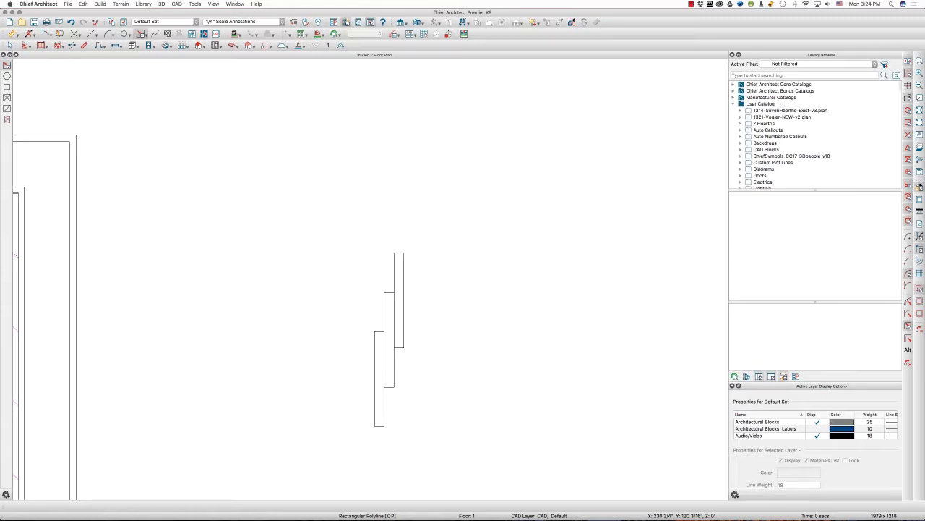
{"action": "left_click", "coordinate": [734, 85]}
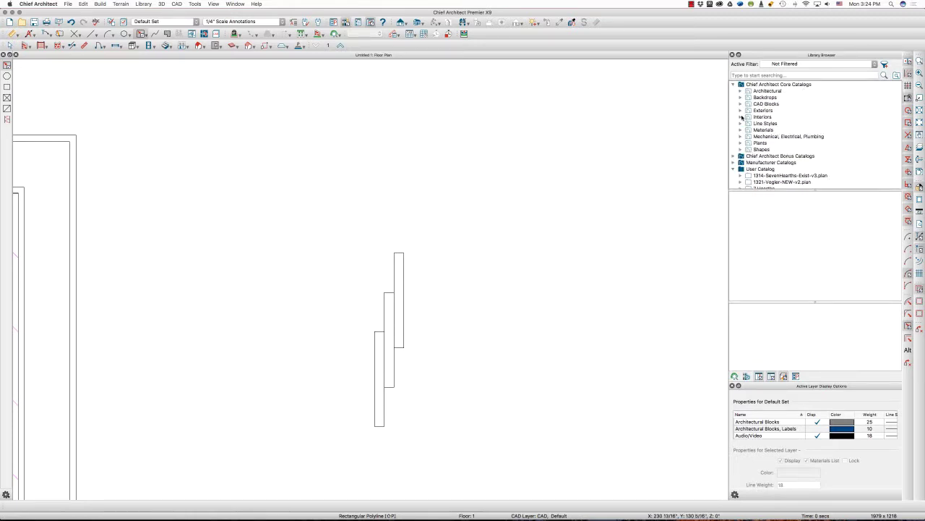
{"action": "left_click", "coordinate": [740, 92]}
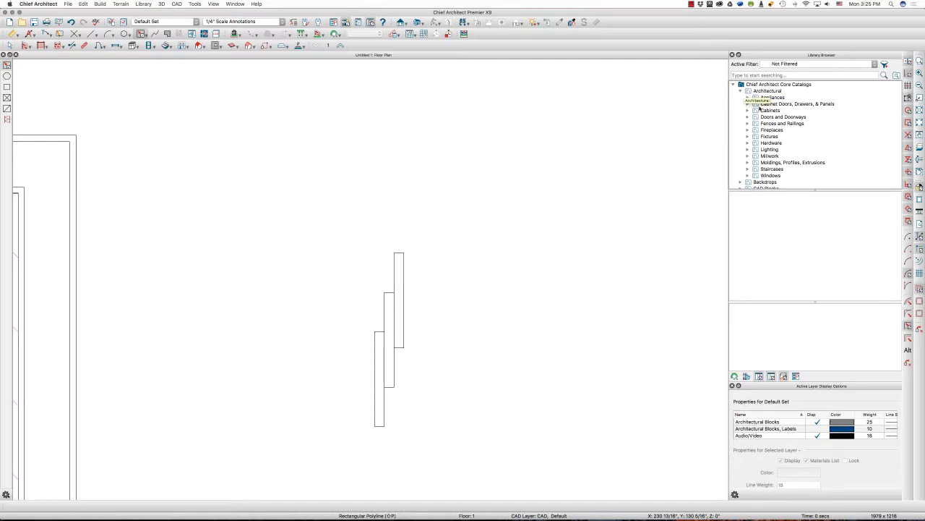
{"action": "left_click", "coordinate": [748, 156]}
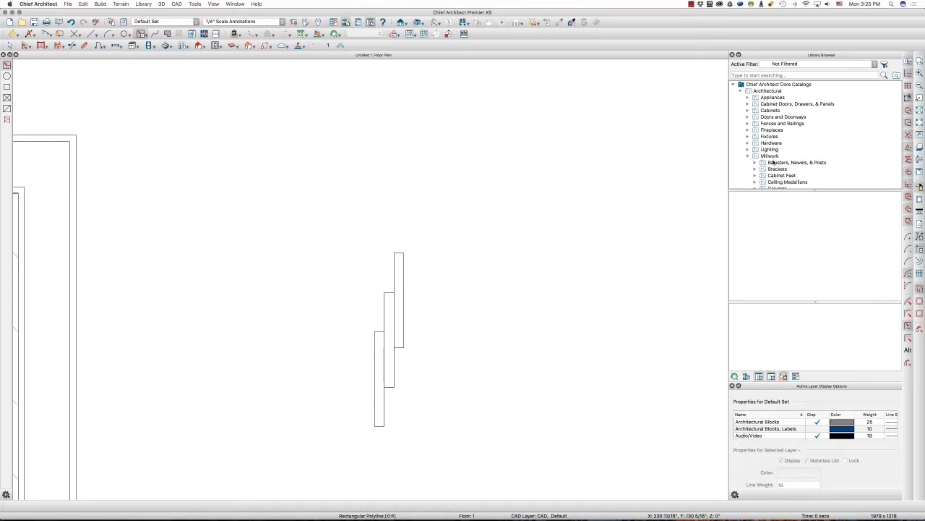
{"action": "scroll", "coordinate": [772, 162], "scroll_direction": "down", "scroll_amount": 2}
{"action": "scroll", "coordinate": [776, 160], "scroll_direction": "down", "scroll_amount": 2}
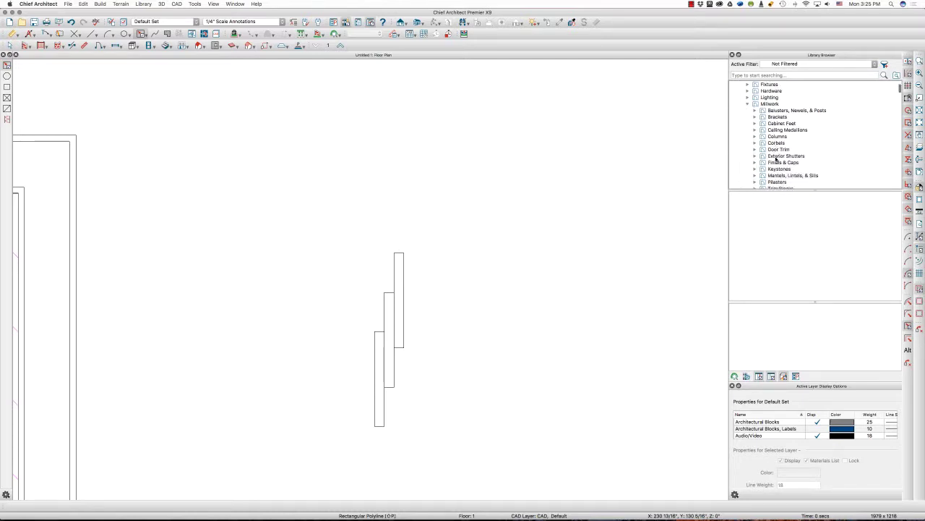
{"action": "scroll", "coordinate": [776, 159], "scroll_direction": "down", "scroll_amount": 2}
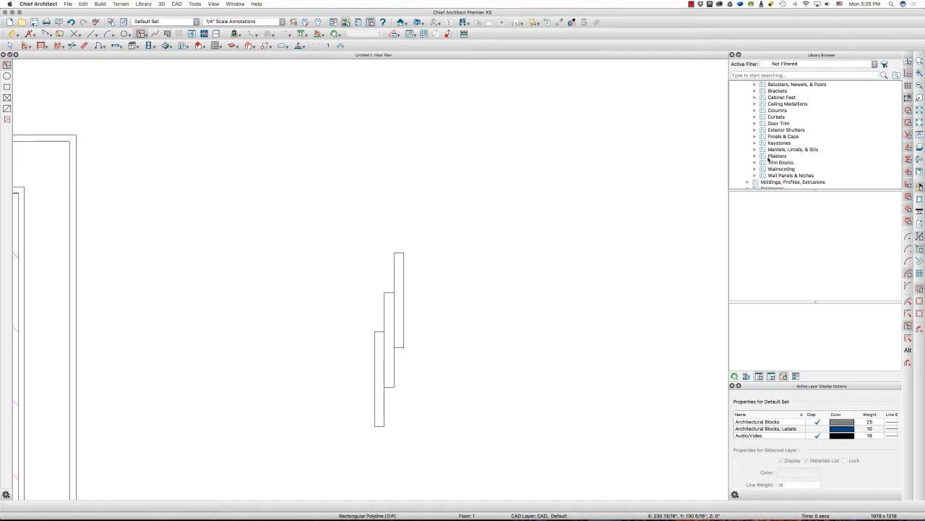
{"action": "left_click", "coordinate": [748, 181]}
{"action": "scroll", "coordinate": [777, 145], "scroll_direction": "down", "scroll_amount": 5}
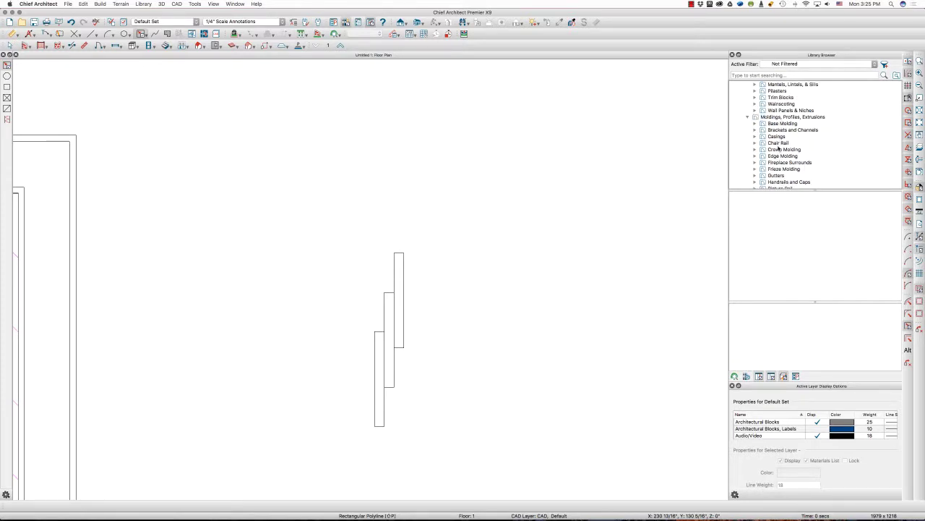
{"action": "left_click", "coordinate": [779, 150]}
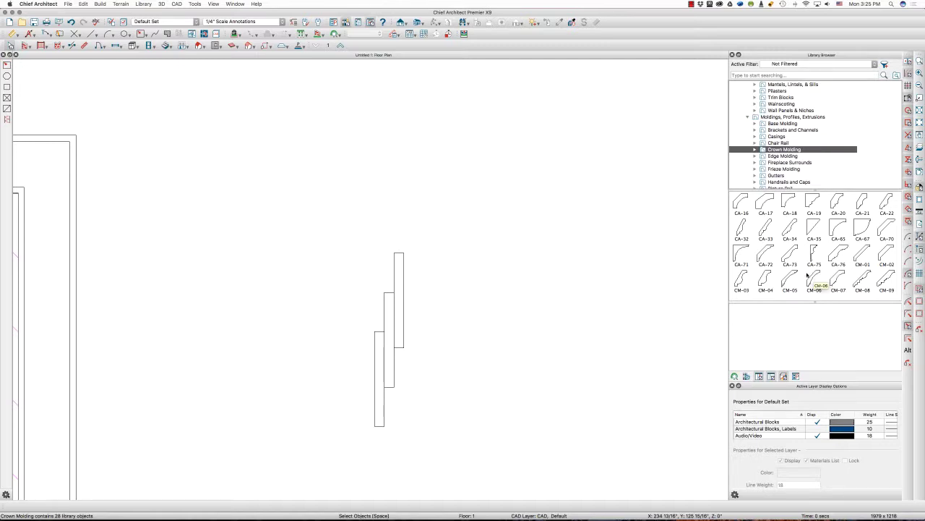
Step: Locate and select the CA-73 profile in the Crown Molding list
{"action": "left_click", "coordinate": [791, 253]}
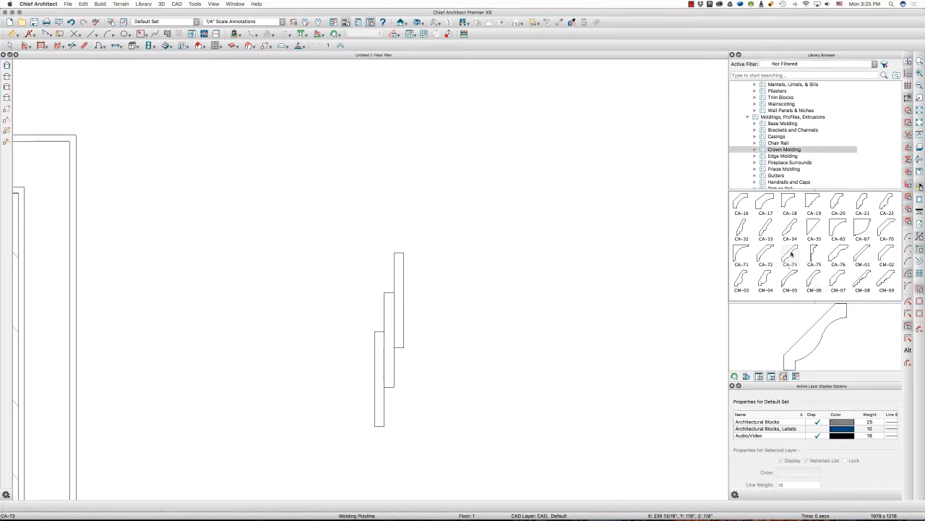
{"action": "right_click", "coordinate": [789, 263]}
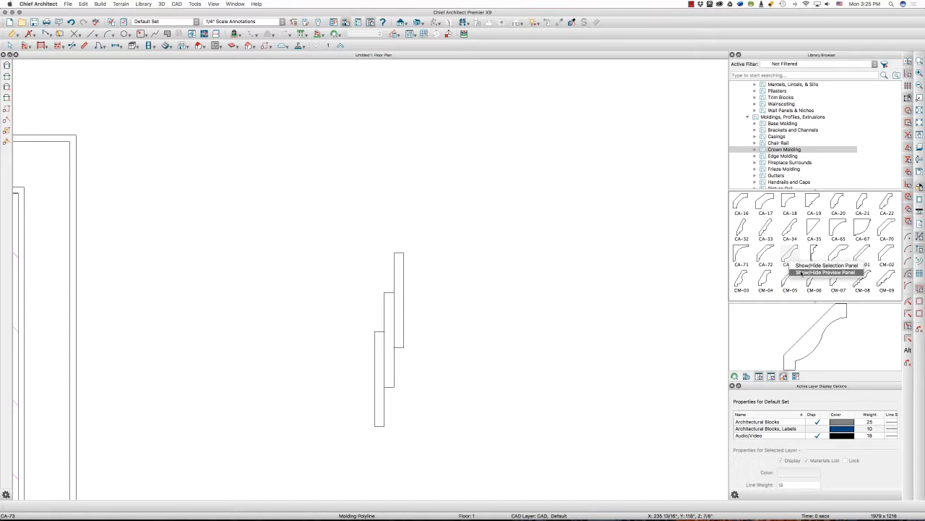
{"action": "left_click", "coordinate": [755, 152]}
{"action": "left_click", "coordinate": [755, 151]}
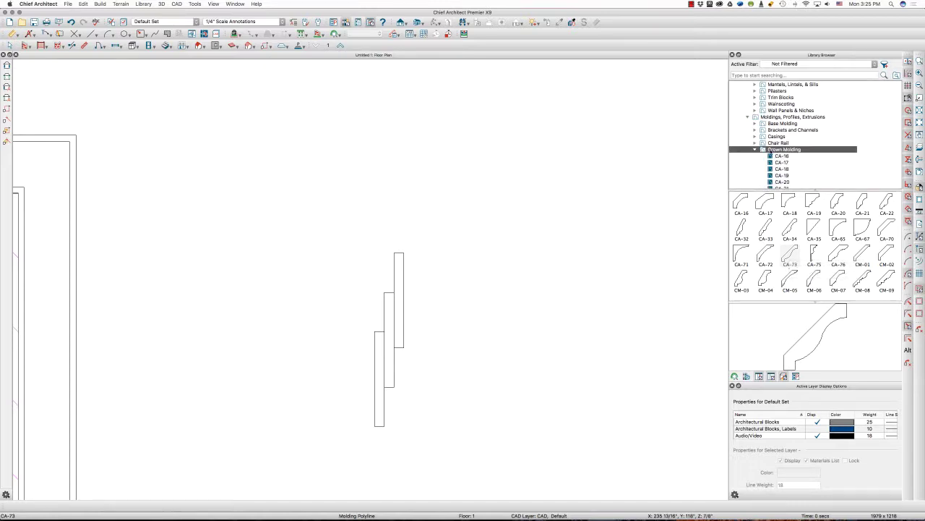
{"action": "scroll", "coordinate": [772, 150], "scroll_direction": "down", "scroll_amount": 3}
{"action": "scroll", "coordinate": [771, 150], "scroll_direction": "down", "scroll_amount": 2}
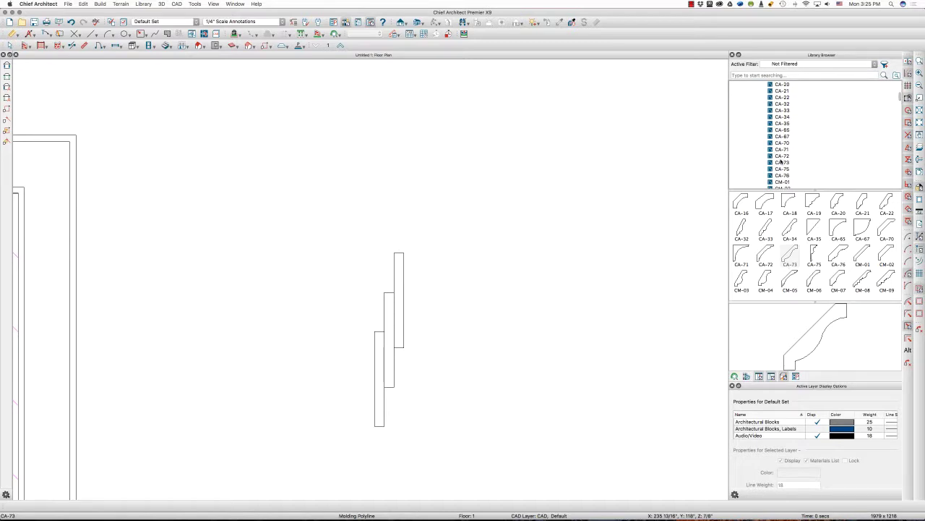
{"action": "left_click", "coordinate": [783, 163]}
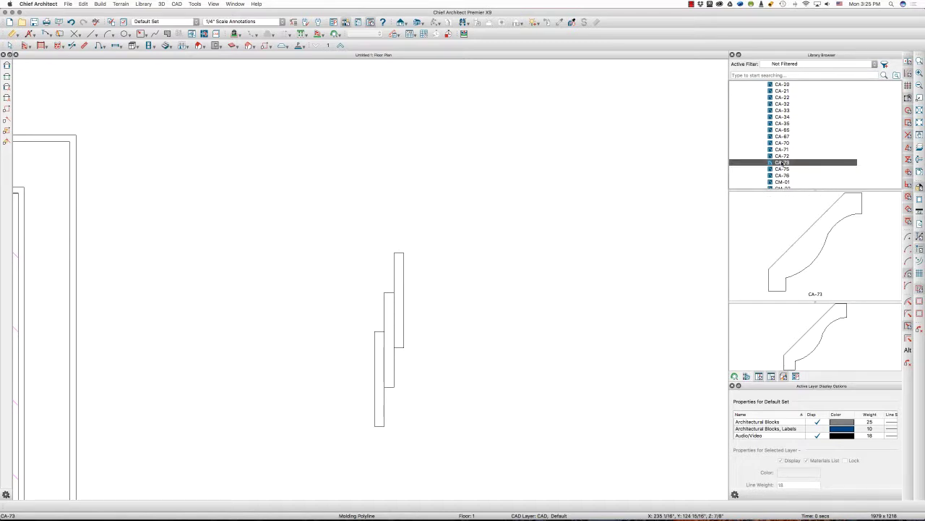
Step: Place the CA-73 molding profile on the plan beside the stacked boards
{"action": "right_click", "coordinate": [778, 166]}
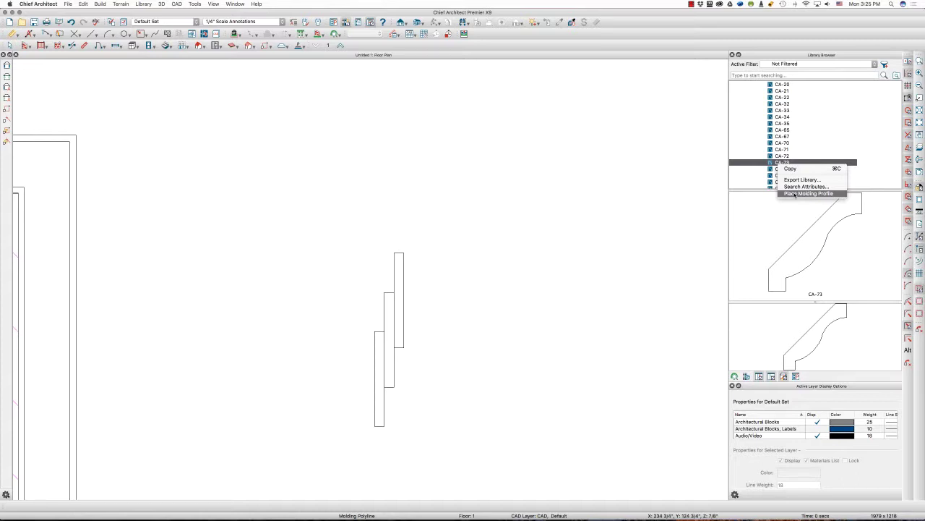
{"action": "left_click", "coordinate": [796, 193]}
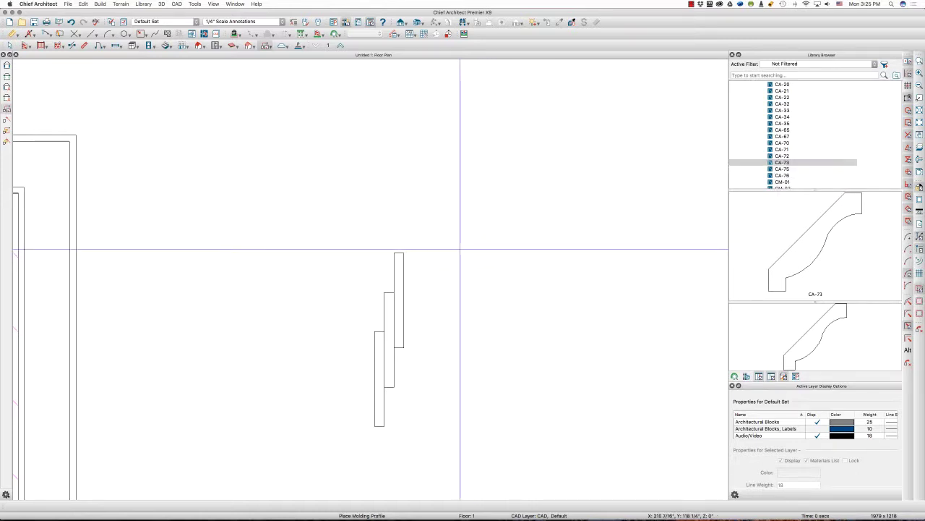
{"action": "left_click", "coordinate": [460, 249]}
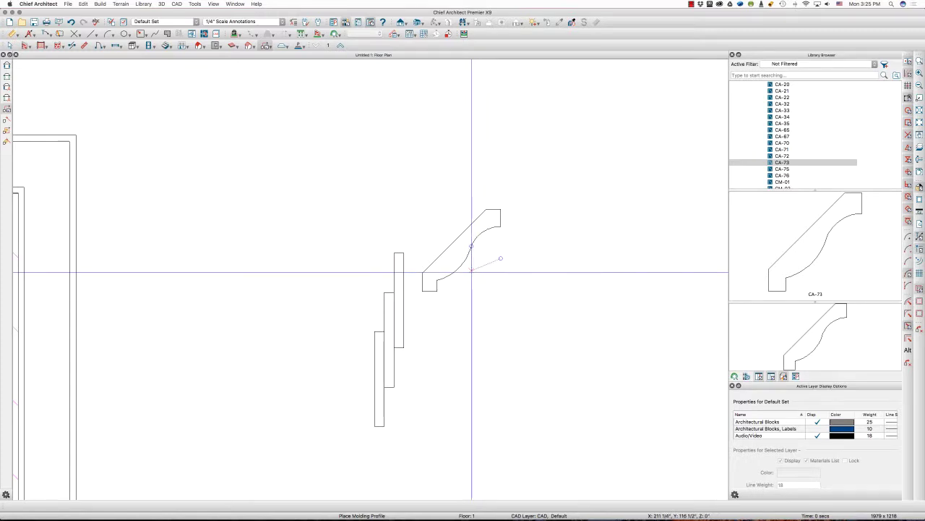
{"action": "right_click", "coordinate": [779, 163]}
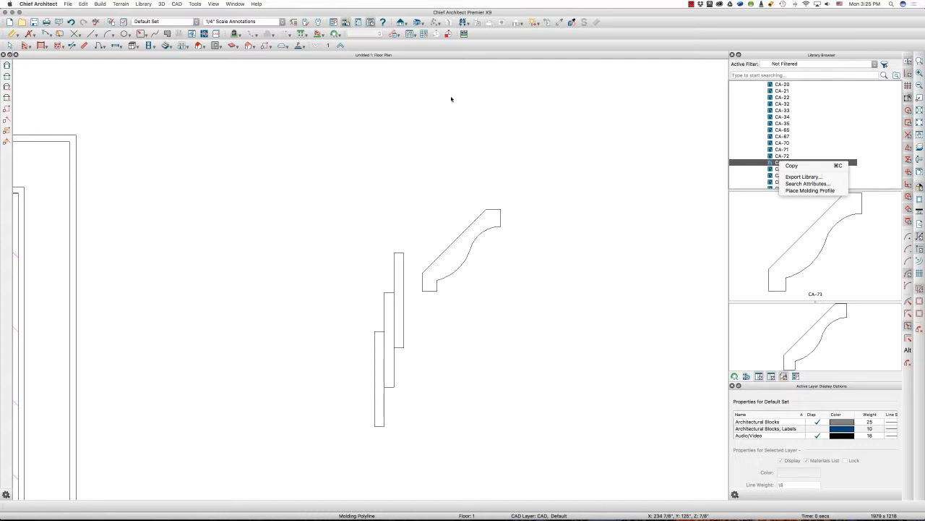
{"action": "left_click", "coordinate": [450, 60]}
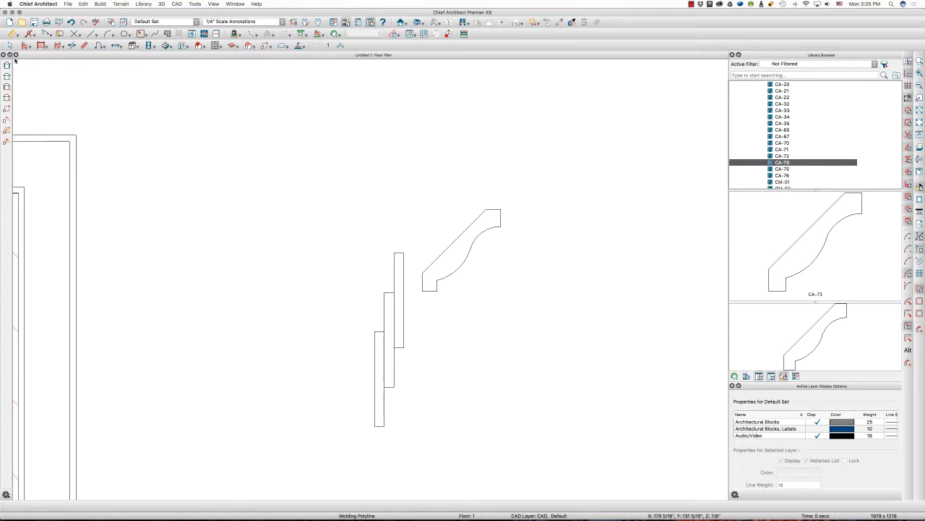
{"action": "left_click", "coordinate": [14, 43]}
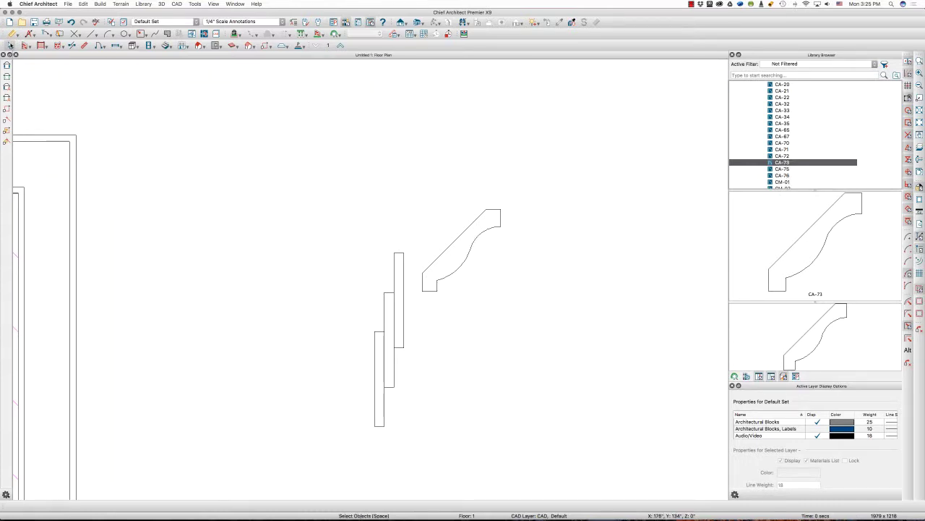
Step: Move the CA-73 profile so its lower corner rests on the top trim board
{"action": "left_click", "coordinate": [445, 251]}
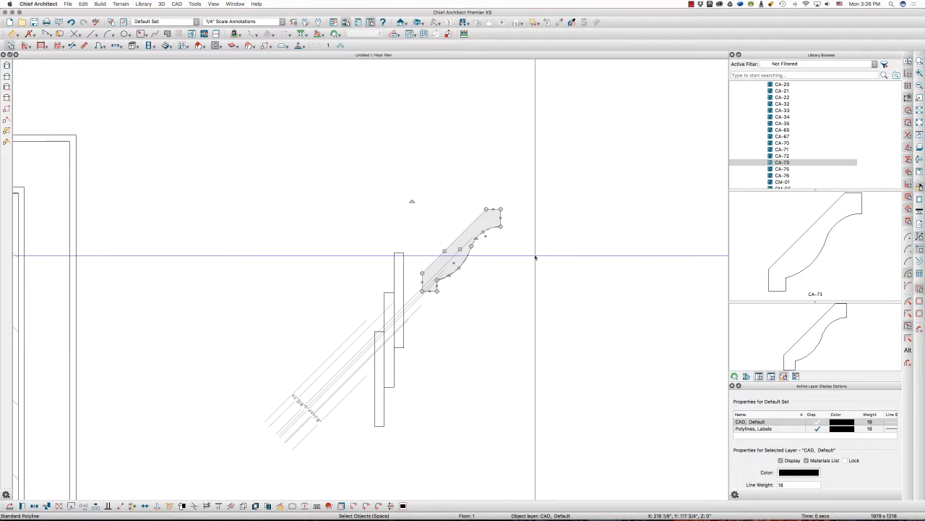
{"action": "scroll", "coordinate": [471, 259], "scroll_direction": "up", "scroll_amount": 2}
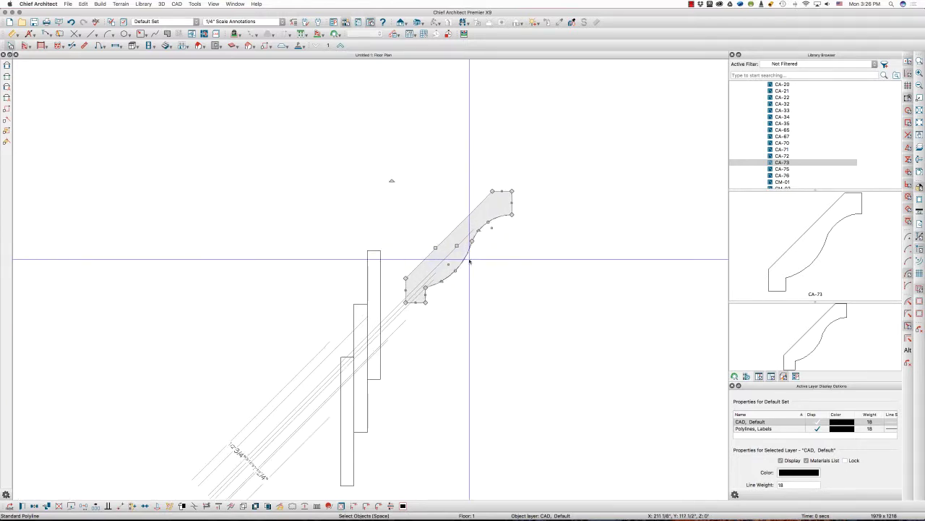
{"action": "left_click", "coordinate": [408, 303]}
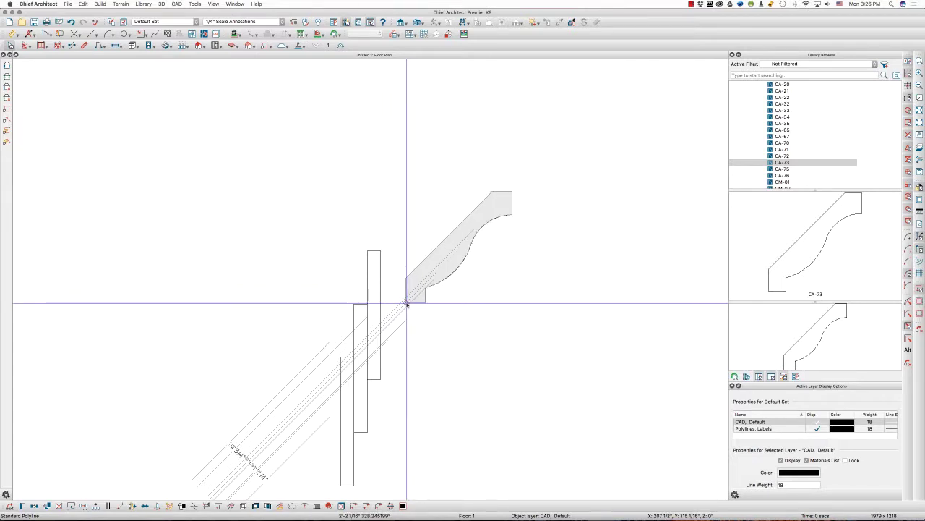
{"action": "left_click", "coordinate": [379, 380]}
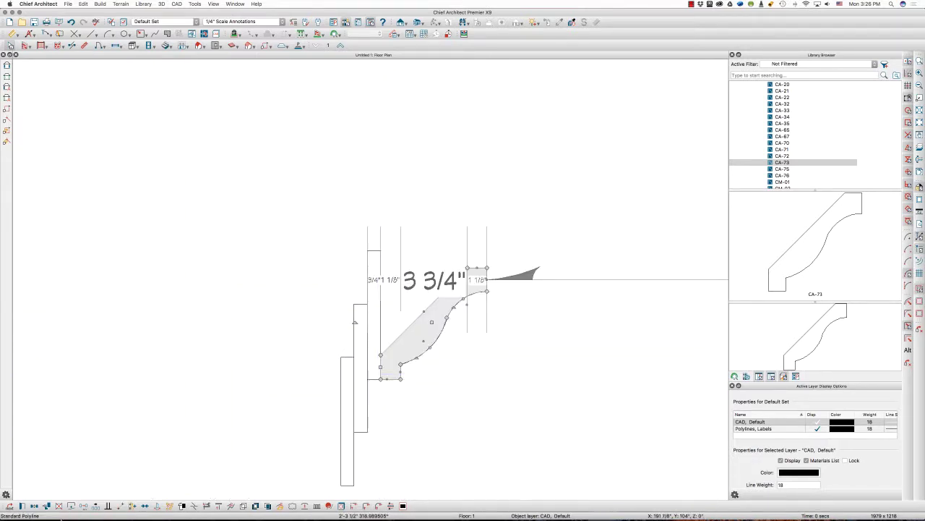
{"action": "left_click", "coordinate": [83, 506]}
{"action": "left_click", "coordinate": [525, 189]}
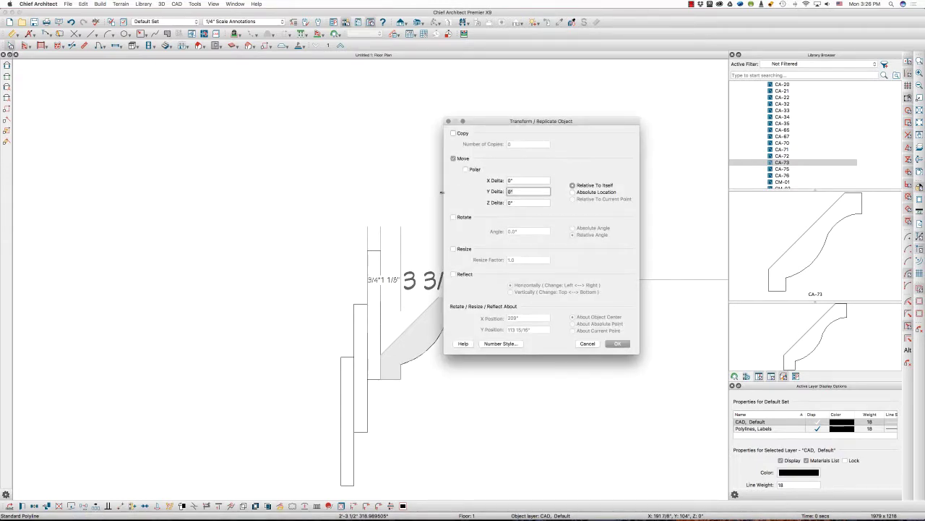
{"action": "key", "text": "Return"}
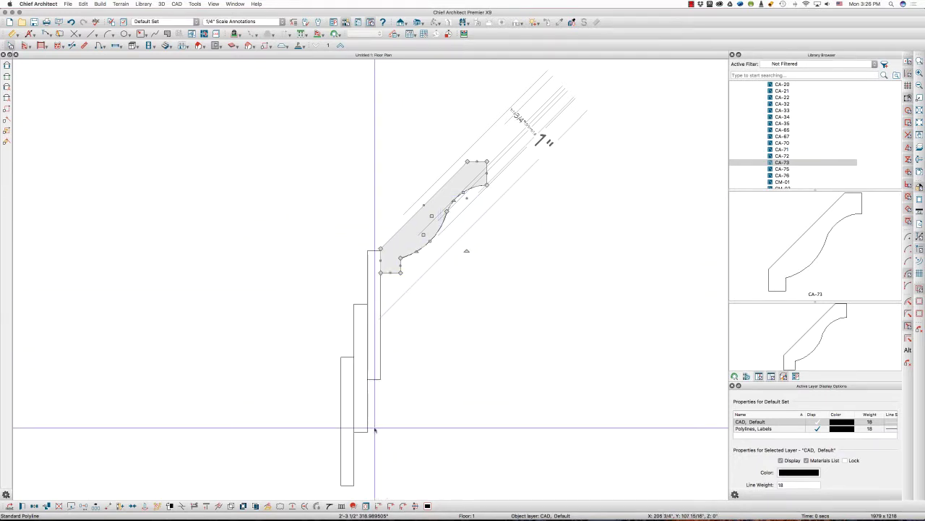
Step: Draw a vertical reference line and a horizontal line along the molding top
{"action": "left_click", "coordinate": [397, 151]}
{"action": "scroll", "coordinate": [397, 151], "scroll_direction": "down", "scroll_amount": 2}
{"action": "key", "text": "l"}
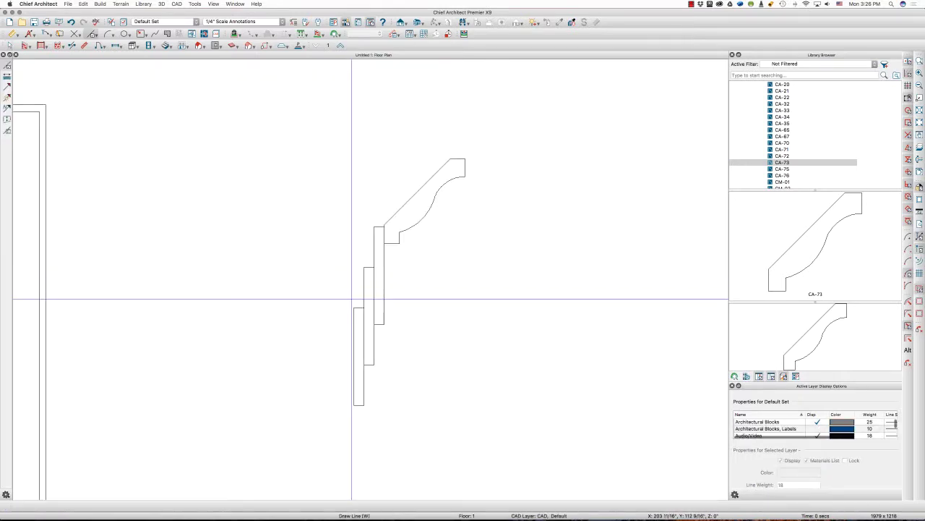
{"action": "left_click_drag", "start_coordinate": [355, 308], "coordinate": [358, 119]}
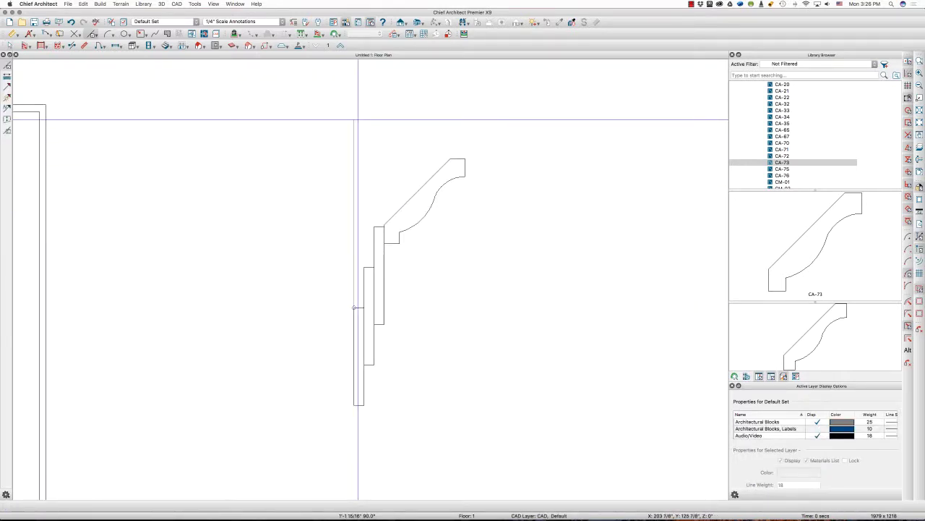
{"action": "left_click_drag", "start_coordinate": [358, 119], "coordinate": [355, 120]}
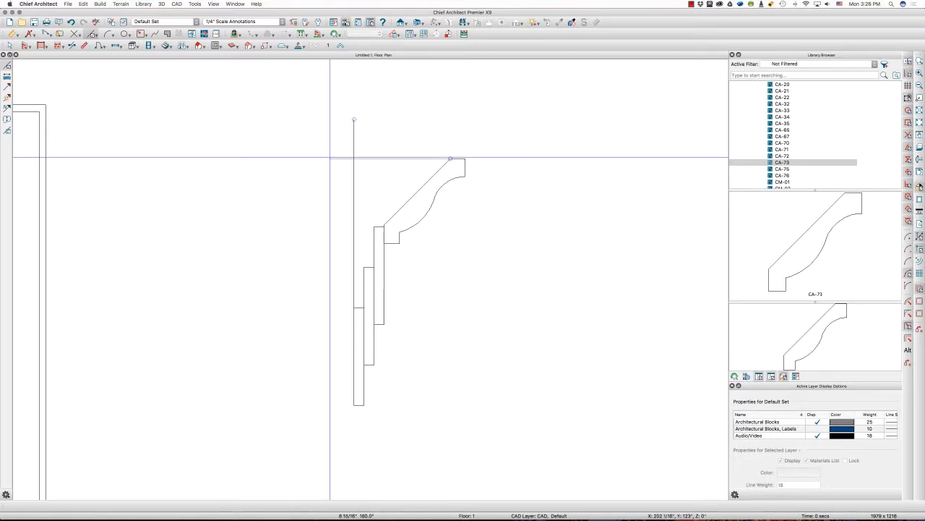
{"action": "left_click_drag", "start_coordinate": [450, 158], "coordinate": [330, 158]}
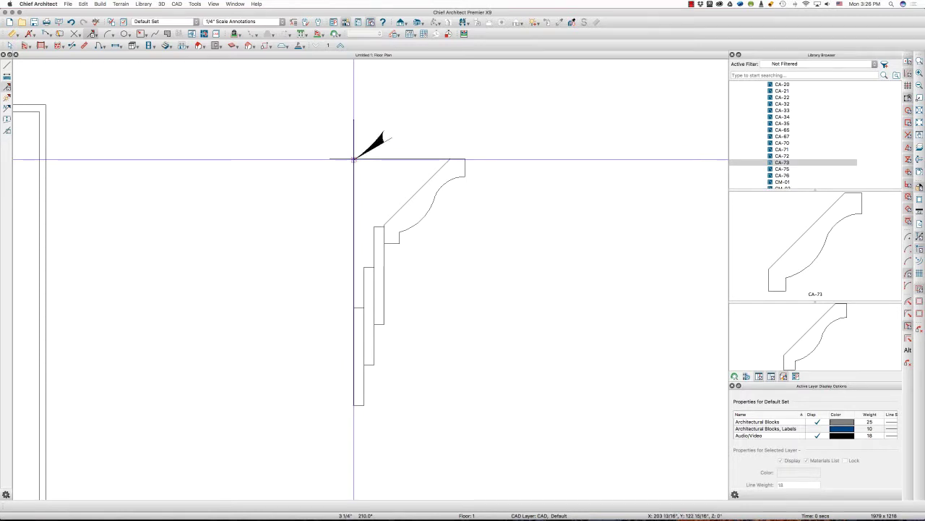
Step: Delete the stray arrow at the molding top and start a line down from the molding corner
{"action": "left_click", "coordinate": [378, 140]}
{"action": "left_click_drag", "start_coordinate": [391, 138], "coordinate": [444, 107]}
{"action": "key", "text": "Delete"}
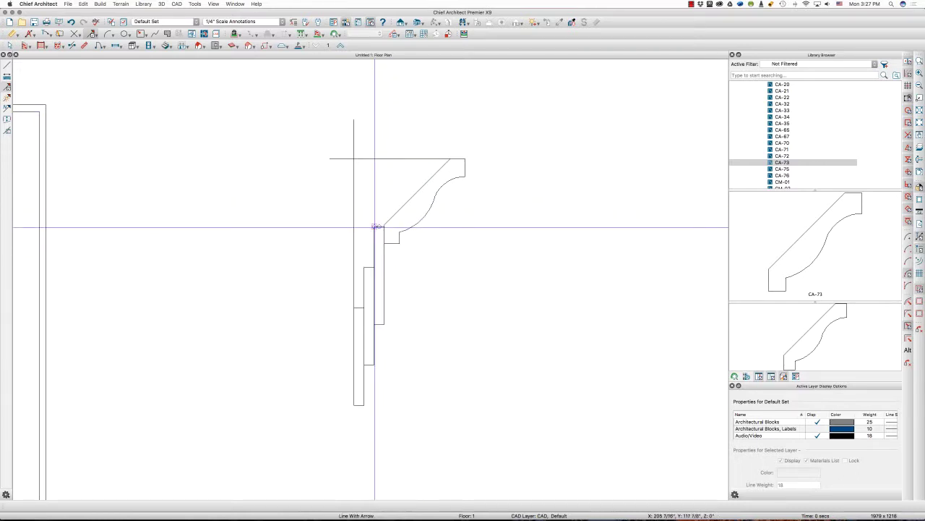
{"action": "mouse_move", "coordinate": [375, 227]}
{"action": "left_mouse_down"}
{"action": "mouse_move", "coordinate": [370, 316]}
{"action": "mouse_move", "coordinate": [384, 323]}
{"action": "left_mouse_up"}
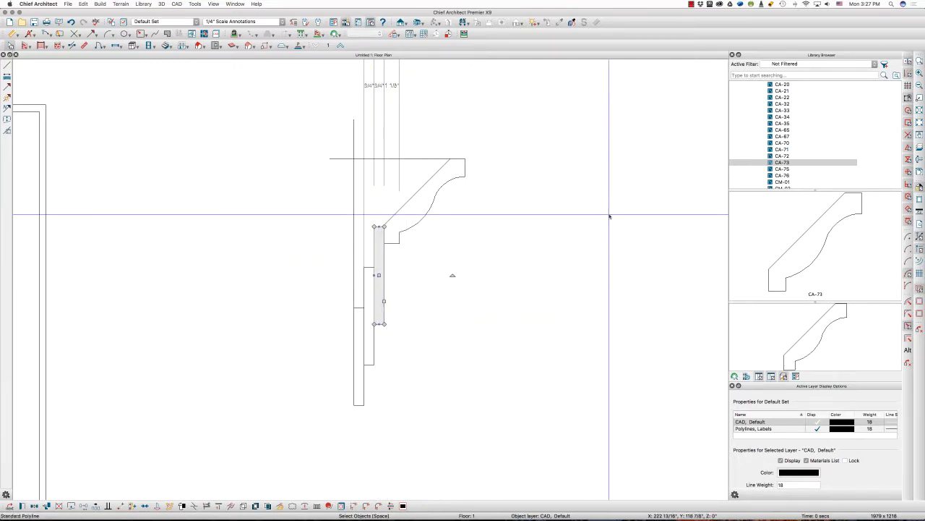
Step: Convert the upper trim board into a library molding profile named 1x8 Trim
{"action": "left_click", "coordinate": [373, 253]}
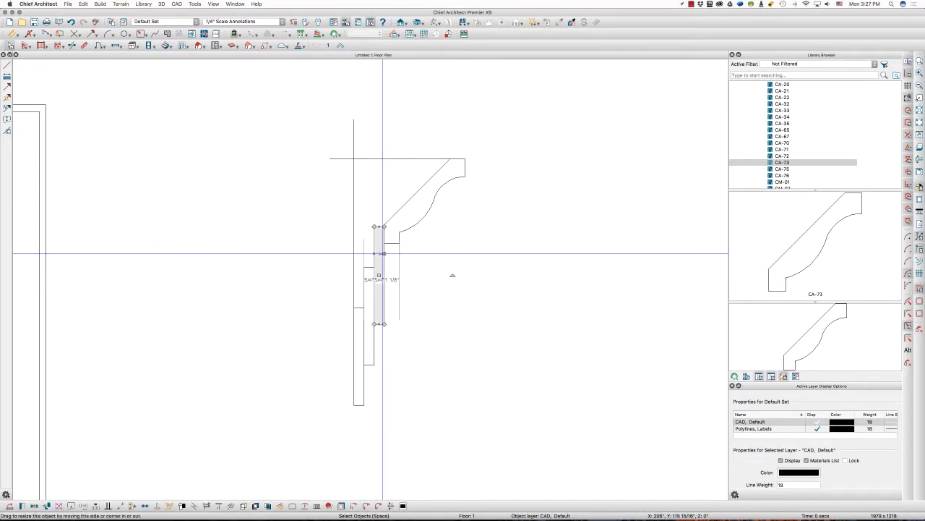
{"action": "left_click", "coordinate": [131, 506]}
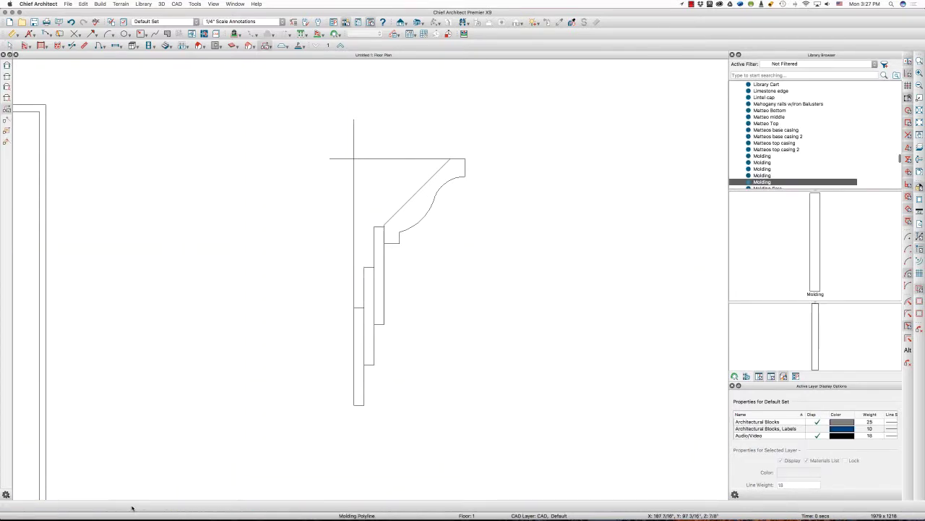
{"action": "right_click", "coordinate": [769, 182]}
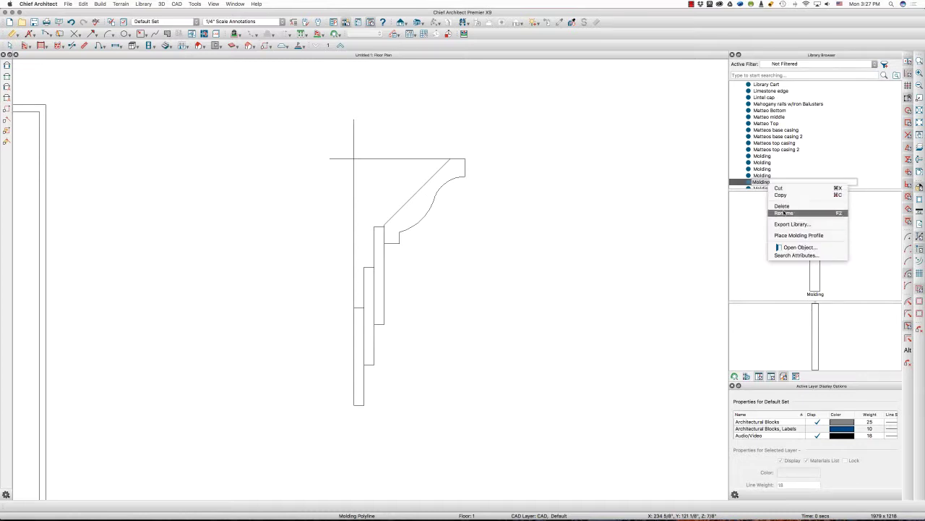
{"action": "left_click", "coordinate": [784, 213]}
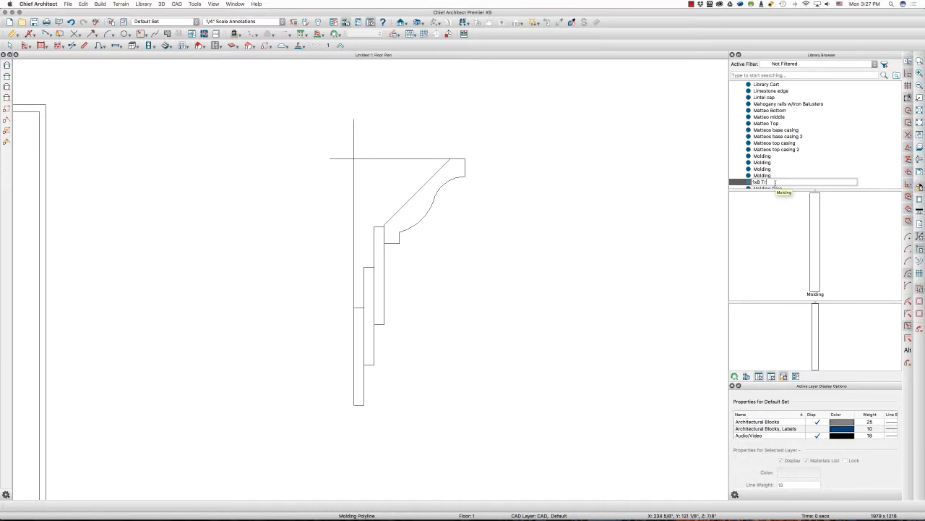
{"action": "key", "text": "Return"}
Step: Delete the duplicate 1x8 Trim library entry and confirm
{"action": "scroll", "coordinate": [776, 144], "scroll_direction": "up", "scroll_amount": 15}
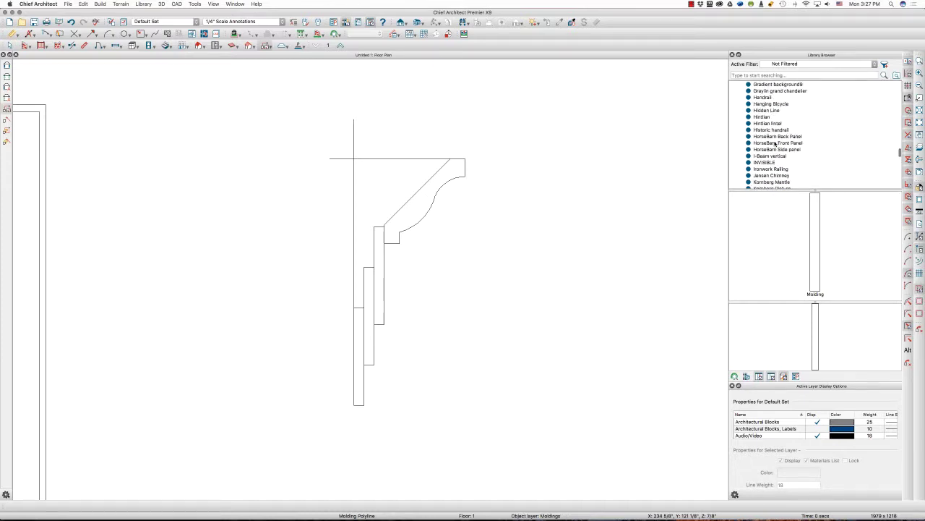
{"action": "scroll", "coordinate": [776, 144], "scroll_direction": "up", "scroll_amount": 10}
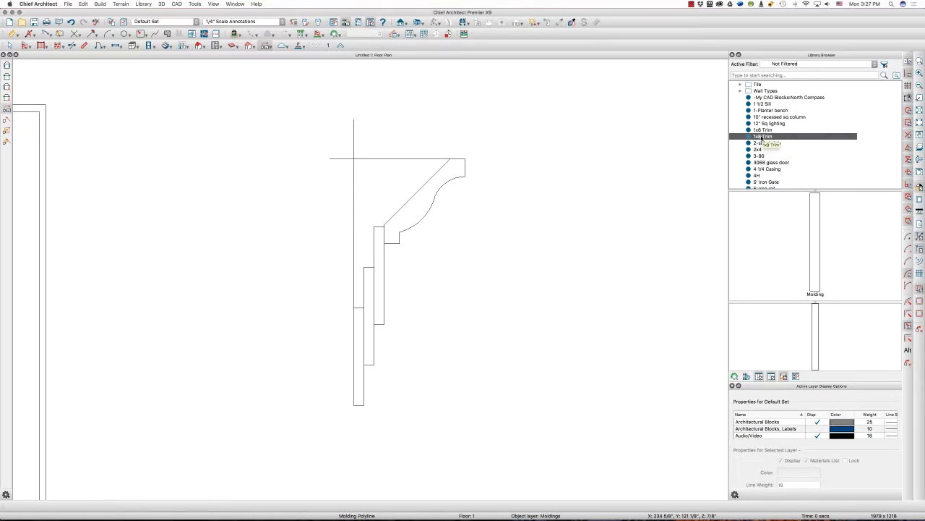
{"action": "right_click", "coordinate": [762, 139]}
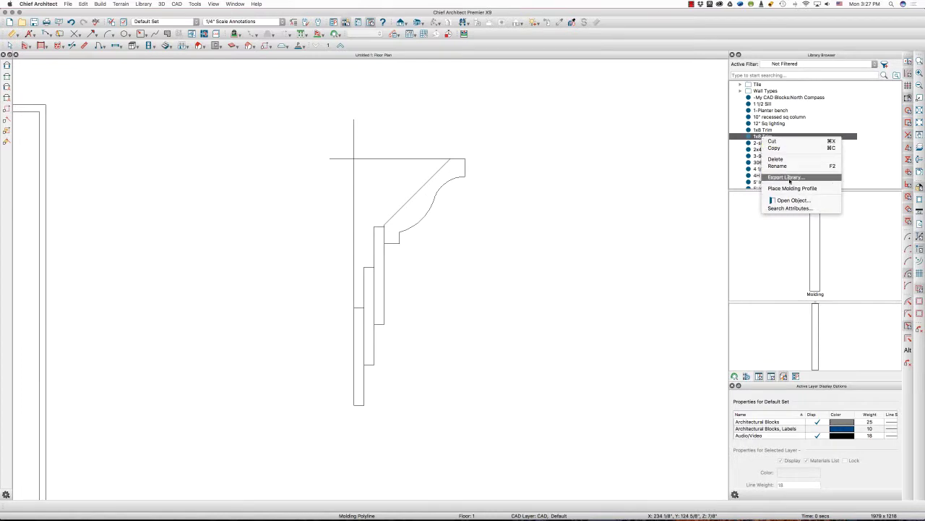
{"action": "left_click", "coordinate": [776, 159]}
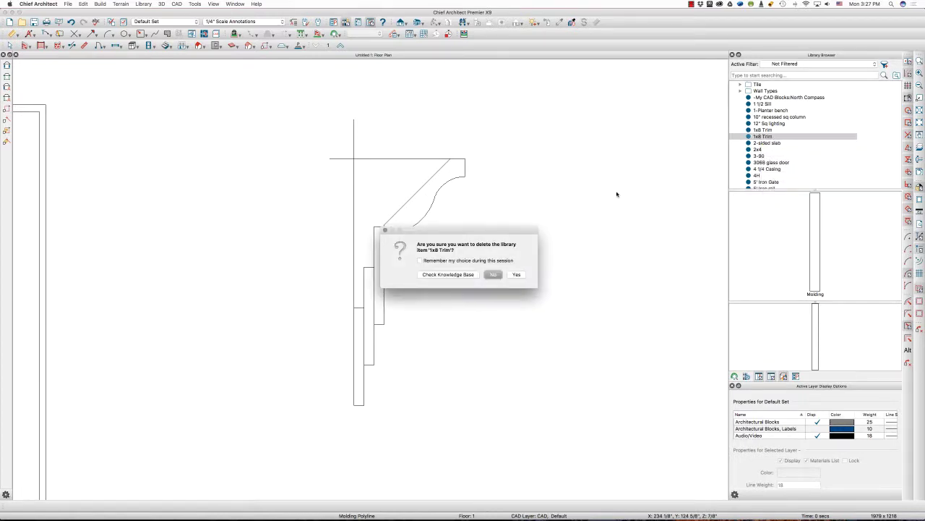
{"action": "left_click", "coordinate": [516, 275]}
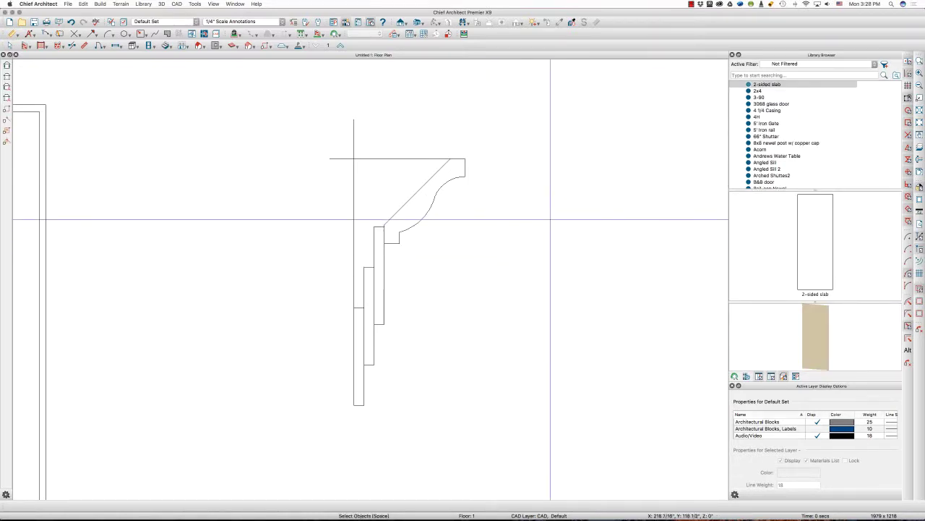
Step: Draw four arrow leaders pointing at the crown molding and the upper, middle and bottom trim boards
{"action": "scroll", "coordinate": [354, 181], "scroll_direction": "down", "scroll_amount": 3}
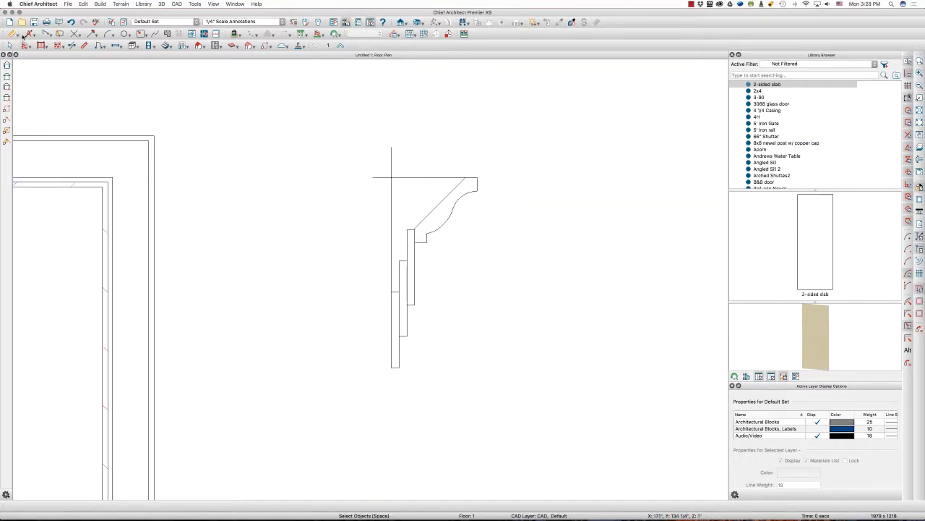
{"action": "left_click", "coordinate": [93, 34]}
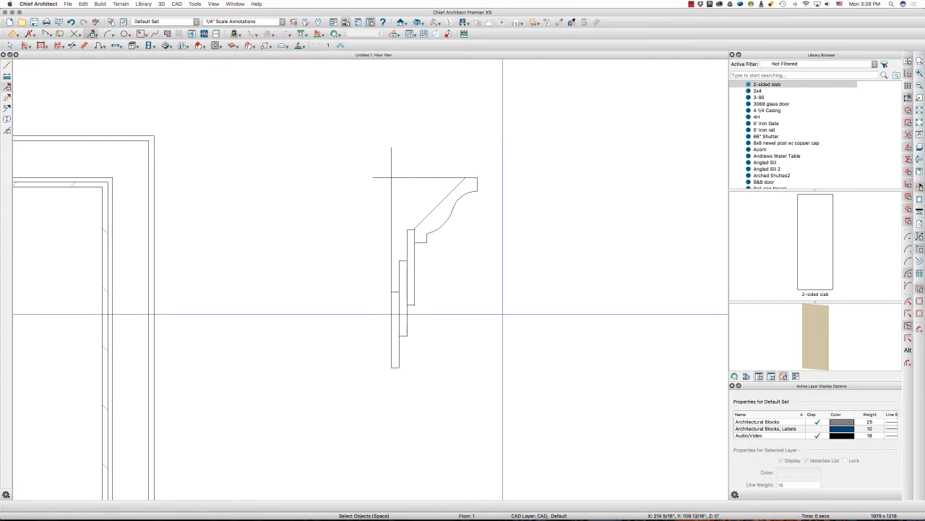
{"action": "left_click_drag", "start_coordinate": [521, 299], "coordinate": [444, 224]}
{"action": "left_click_drag", "start_coordinate": [468, 314], "coordinate": [415, 277]}
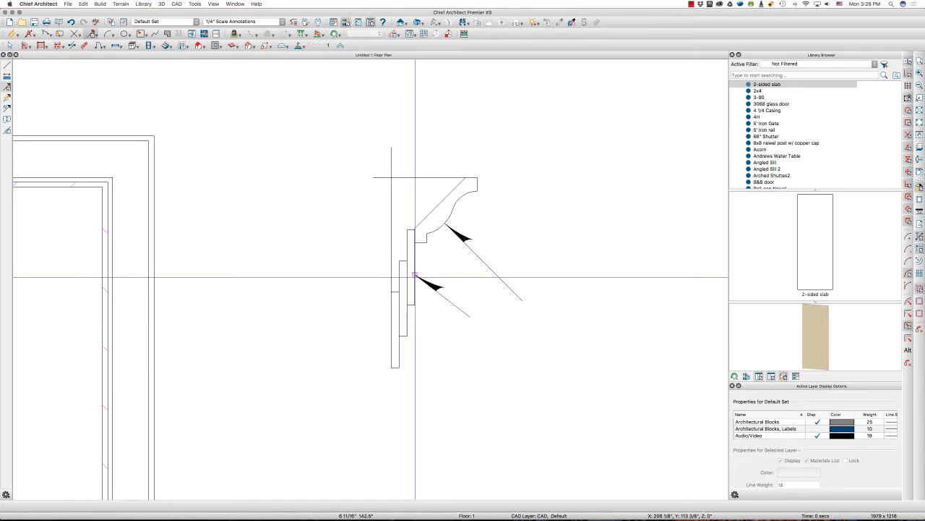
{"action": "left_click_drag", "start_coordinate": [449, 350], "coordinate": [407, 319]}
{"action": "left_click_drag", "start_coordinate": [428, 384], "coordinate": [401, 357]}
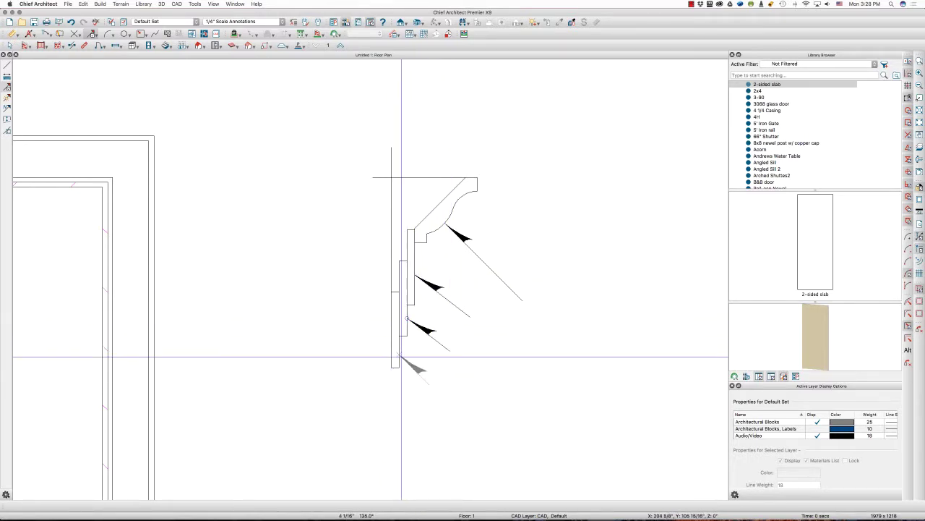
{"action": "scroll", "coordinate": [414, 225], "scroll_direction": "up", "scroll_amount": 2}
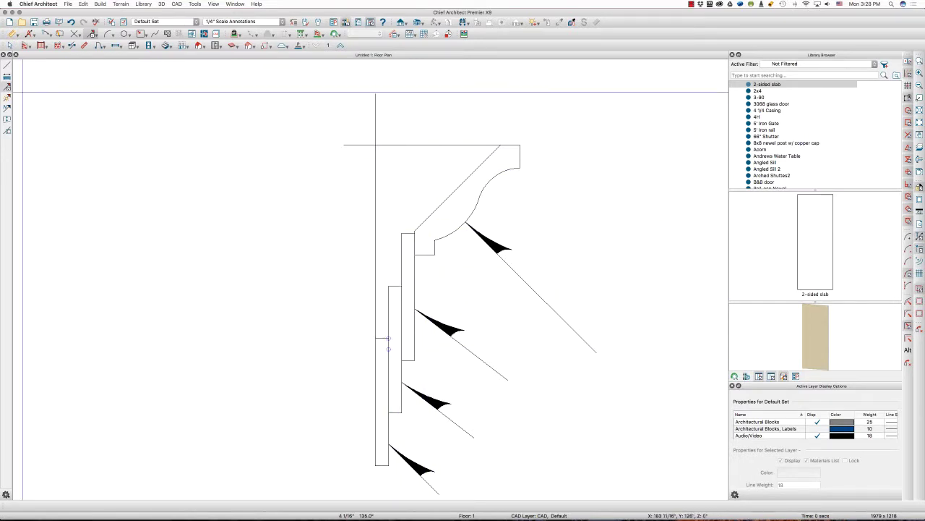
{"action": "left_click", "coordinate": [277, 23]}
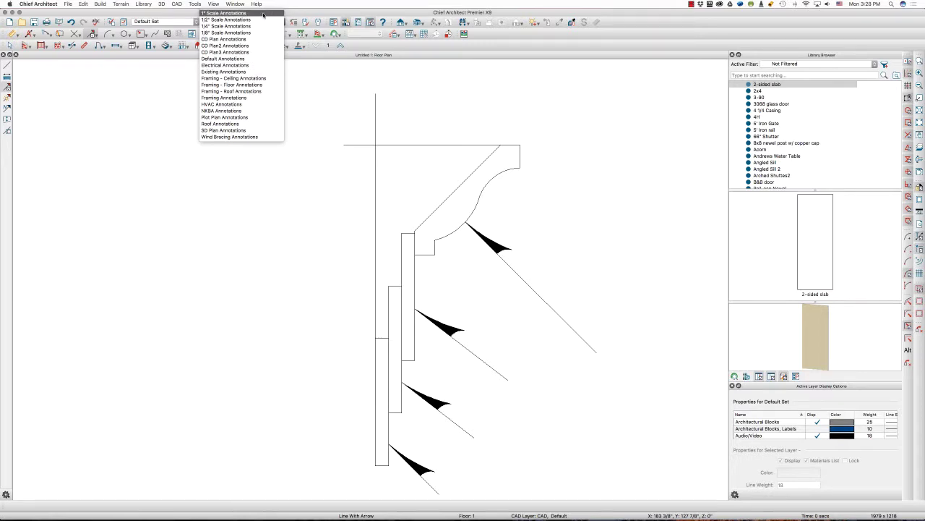
Step: Using the 1" Scale annotation set, add end-to-end height dimensions of 5 1/16", 6 3/4" and 11 1/16"
{"action": "left_click", "coordinate": [262, 13]}
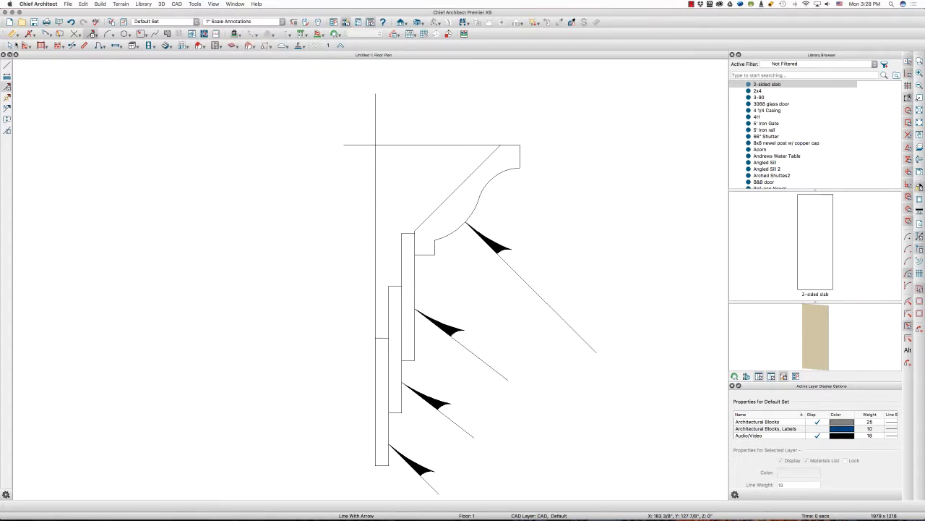
{"action": "left_click", "coordinate": [16, 34]}
{"action": "left_click", "coordinate": [36, 40]}
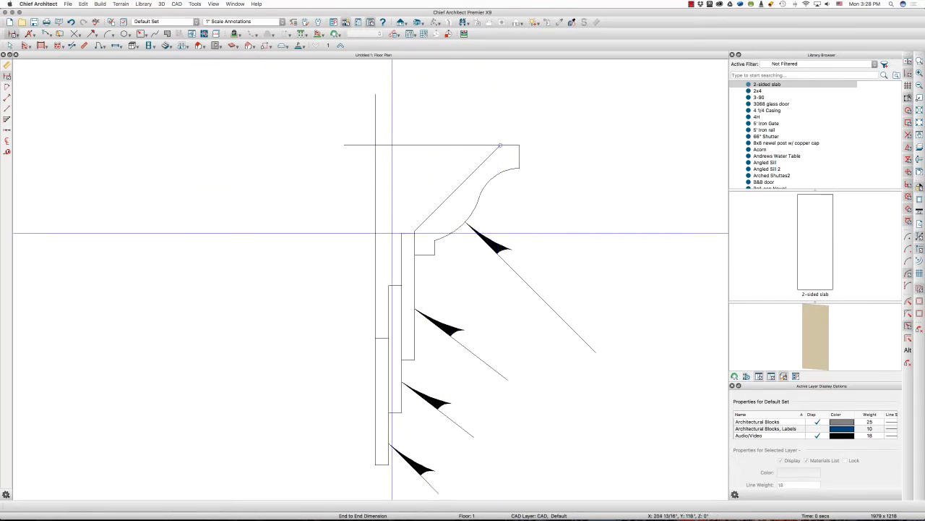
{"action": "left_click_drag", "start_coordinate": [392, 233], "coordinate": [277, 176]}
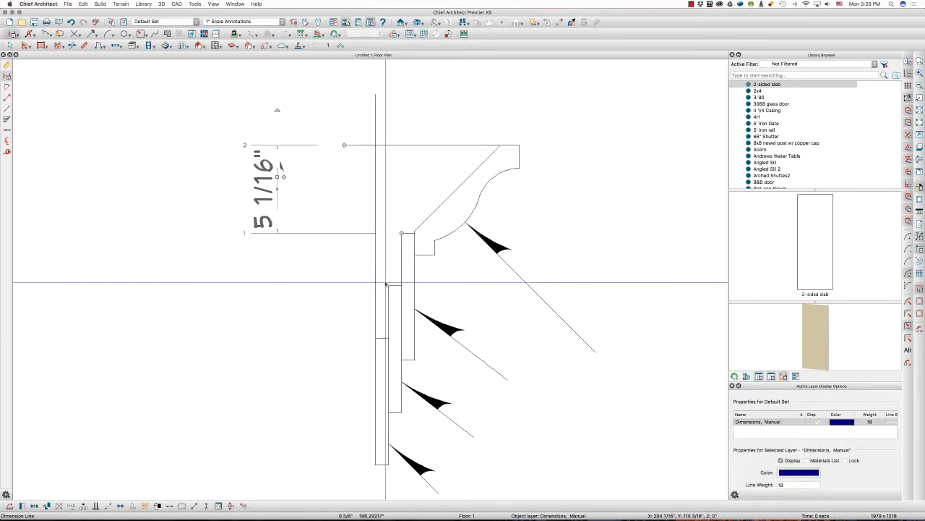
{"action": "left_click_drag", "start_coordinate": [387, 284], "coordinate": [221, 166]}
{"action": "left_click", "coordinate": [374, 333]}
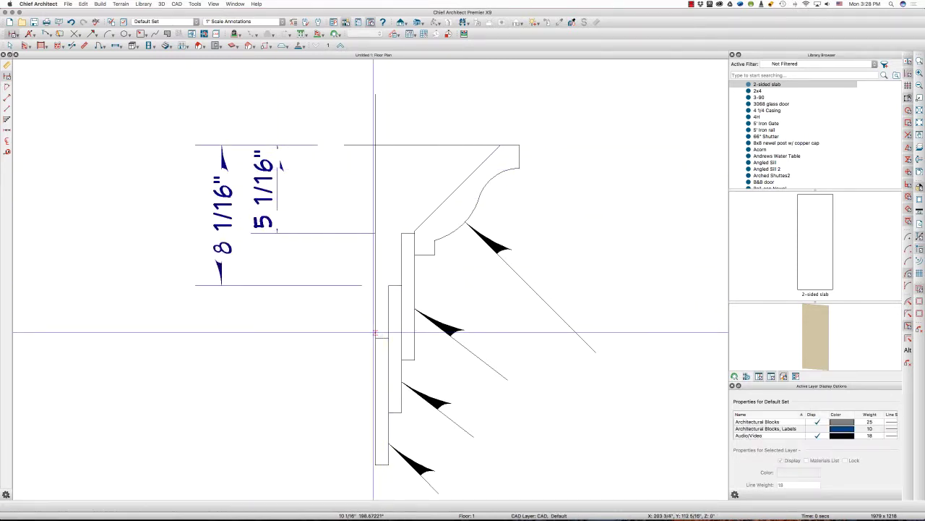
{"action": "left_click_drag", "start_coordinate": [374, 332], "coordinate": [178, 181]}
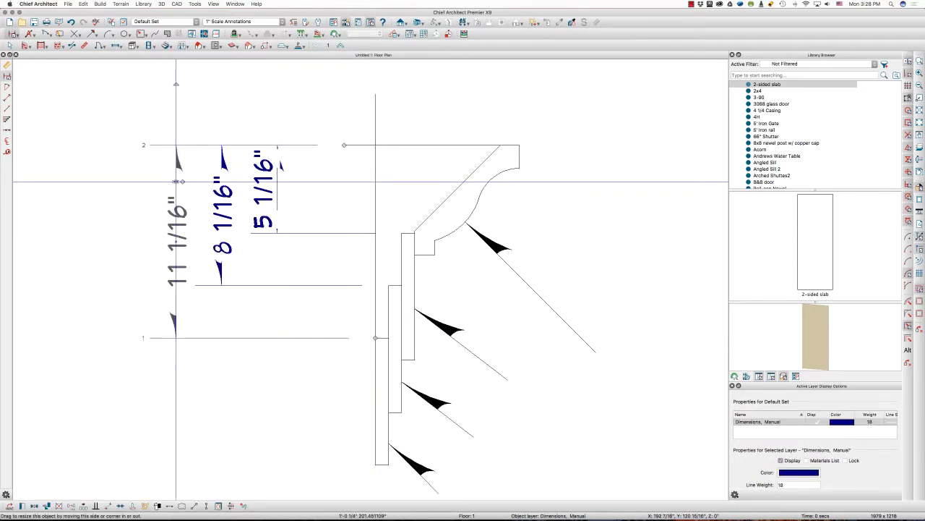
{"action": "left_click", "coordinate": [385, 215]}
Step: Dimension the 2 1/4", 1 1/2" and 3/4" horizontal offsets of the crown and trim boards
{"action": "left_click_drag", "start_coordinate": [375, 216], "coordinate": [415, 216]}
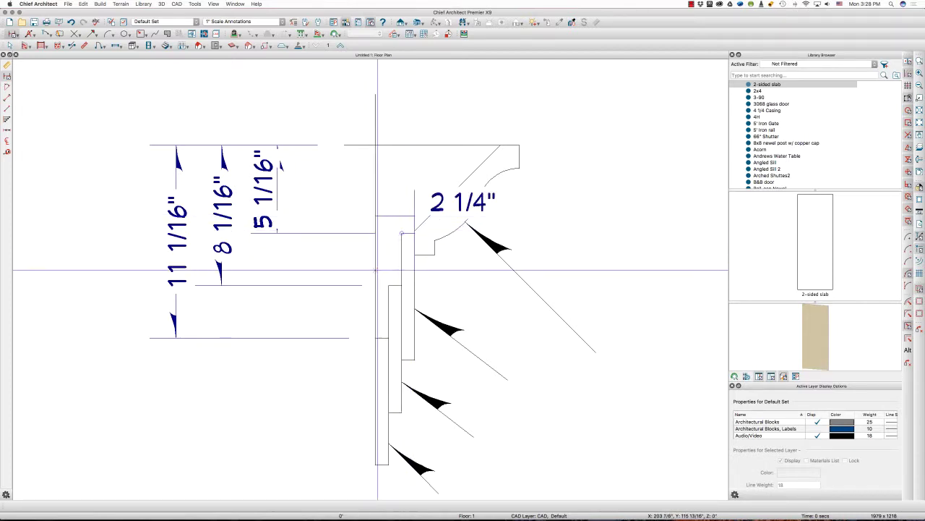
{"action": "left_click_drag", "start_coordinate": [374, 269], "coordinate": [402, 269]}
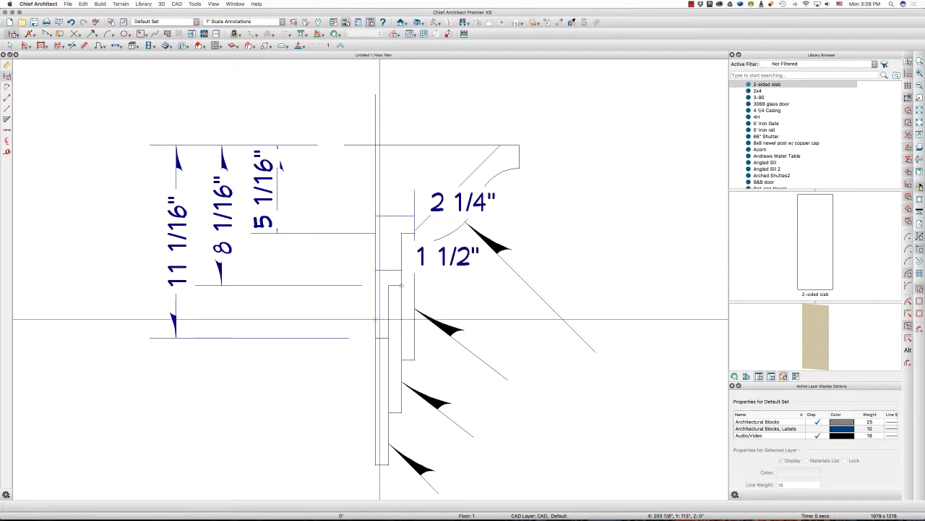
{"action": "left_click_drag", "start_coordinate": [376, 320], "coordinate": [432, 321]}
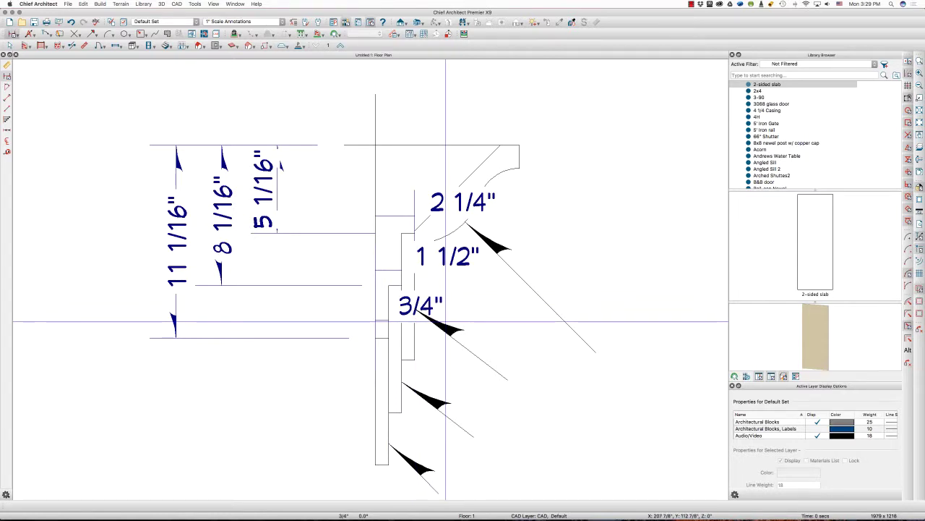
{"action": "left_click", "coordinate": [402, 214]}
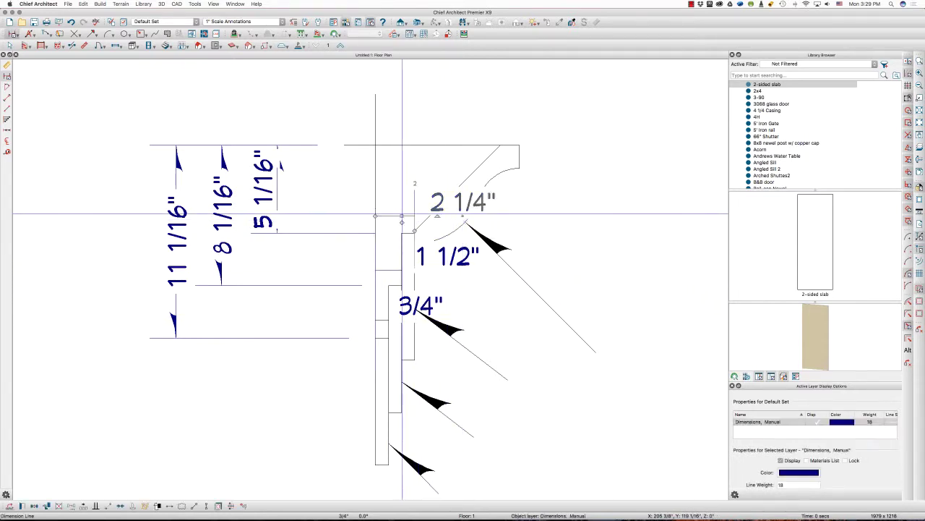
Step: Move the 2 1/4" dimension above the crown profile and zoom out on the plan
{"action": "left_click_drag", "start_coordinate": [402, 215], "coordinate": [404, 103]}
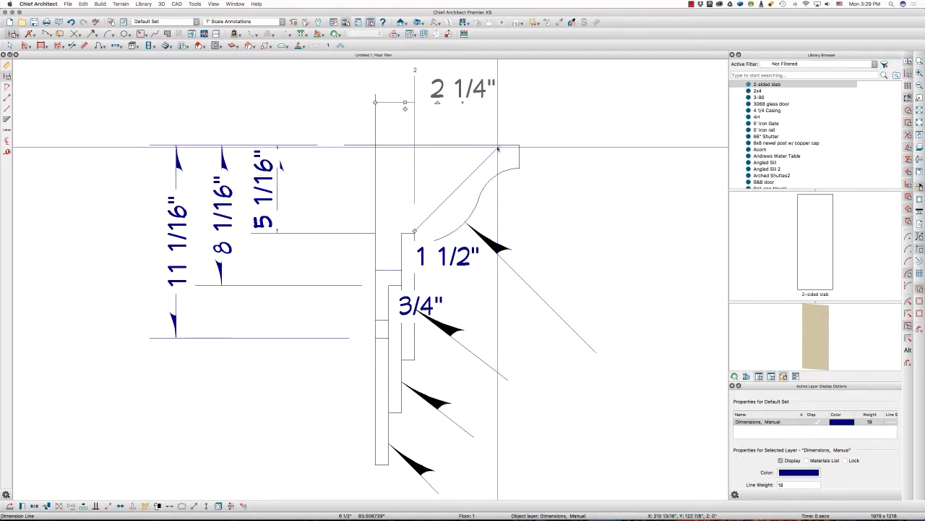
{"action": "left_click", "coordinate": [403, 250]}
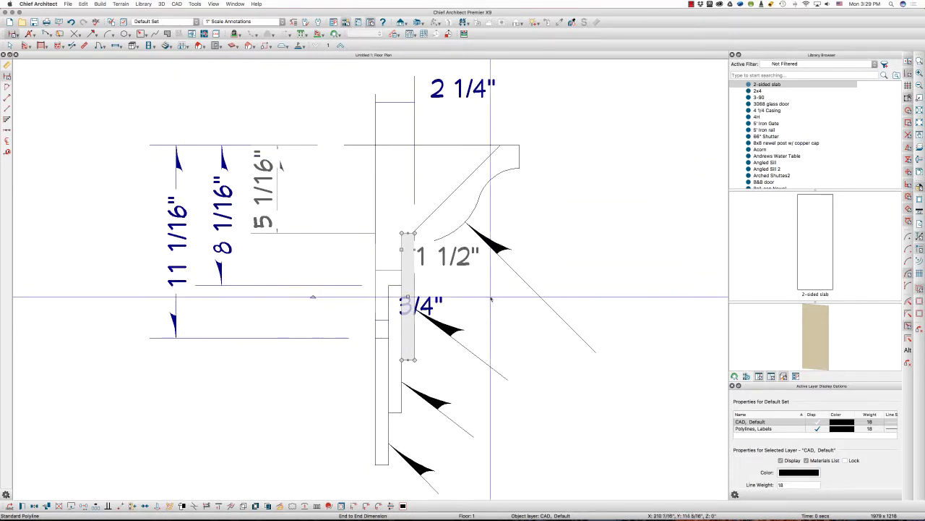
{"action": "scroll", "coordinate": [606, 289], "scroll_direction": "down", "scroll_amount": 3}
{"action": "scroll", "coordinate": [606, 289], "scroll_direction": "down", "scroll_amount": 5}
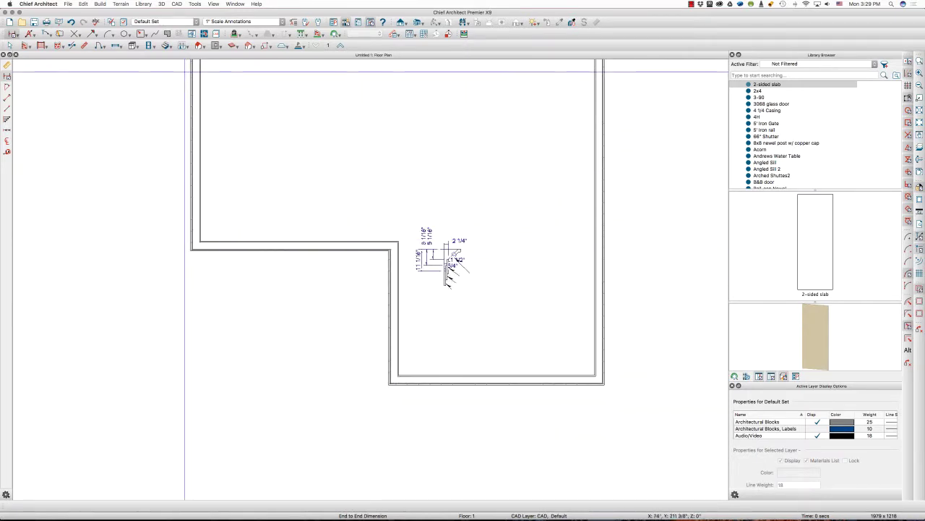
Step: Cancel the Build Roof settings and select the bottom and short vertical walls to check them
{"action": "left_click", "coordinate": [200, 46]}
{"action": "left_click", "coordinate": [217, 55]}
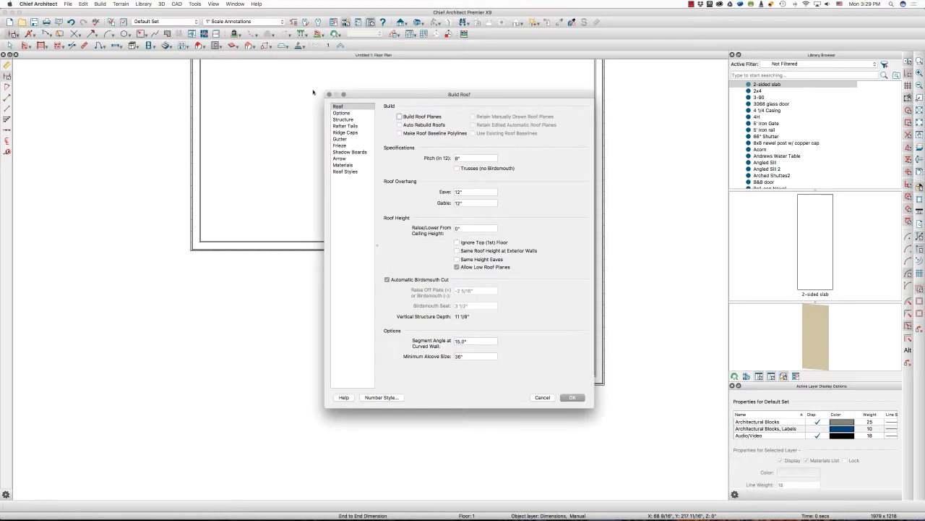
{"action": "left_click", "coordinate": [542, 397]}
{"action": "left_click", "coordinate": [510, 382]}
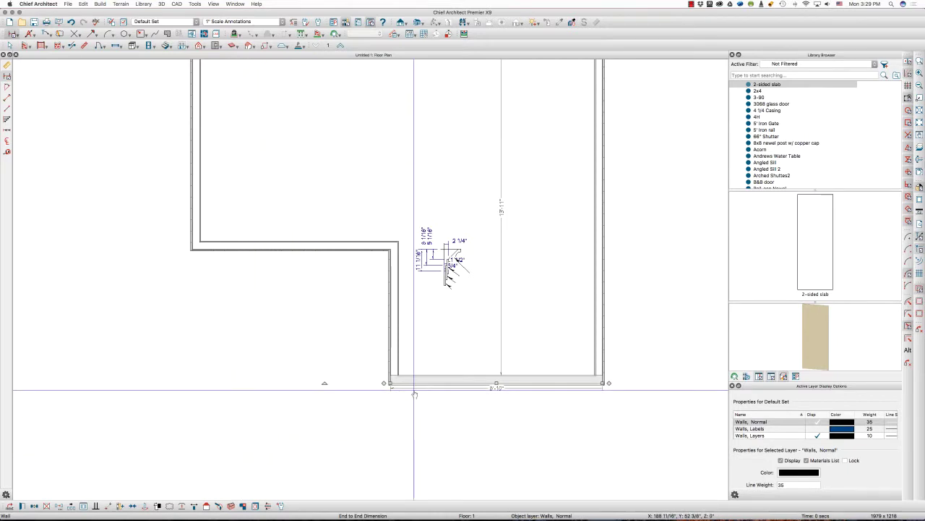
{"action": "left_click", "coordinate": [391, 360]}
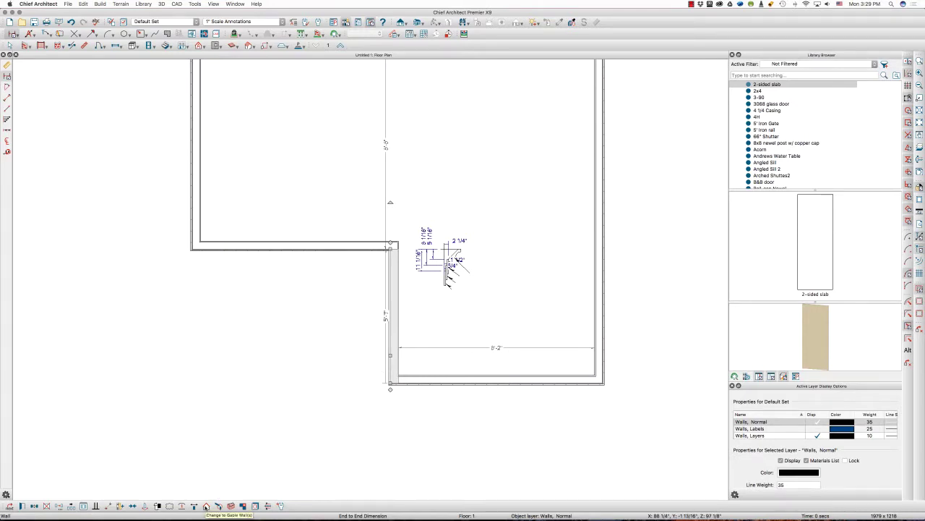
{"action": "left_click", "coordinate": [493, 381]}
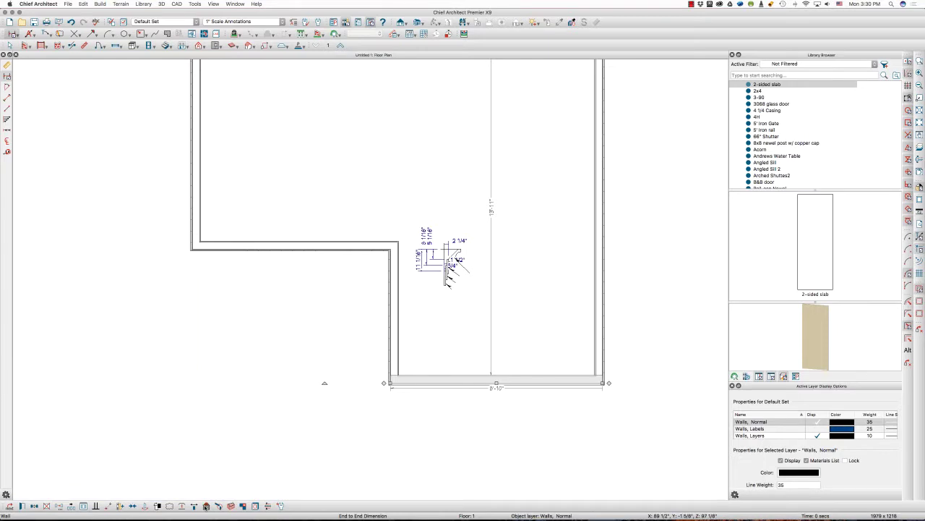
Step: Show the 203 sq ft living area total and bring up the Build Roof dialog
{"action": "left_click", "coordinate": [206, 506]}
{"action": "left_click", "coordinate": [206, 507]}
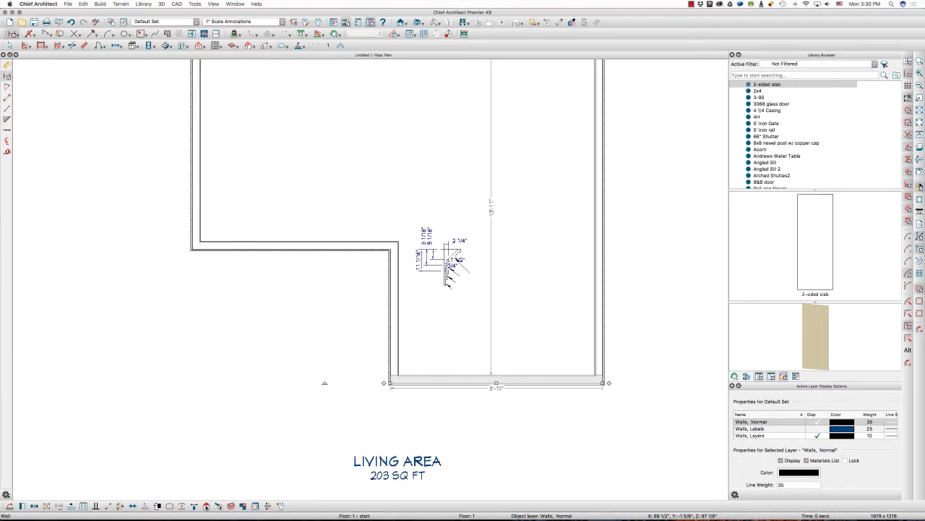
{"action": "scroll", "coordinate": [387, 243], "scroll_direction": "up", "scroll_amount": 2}
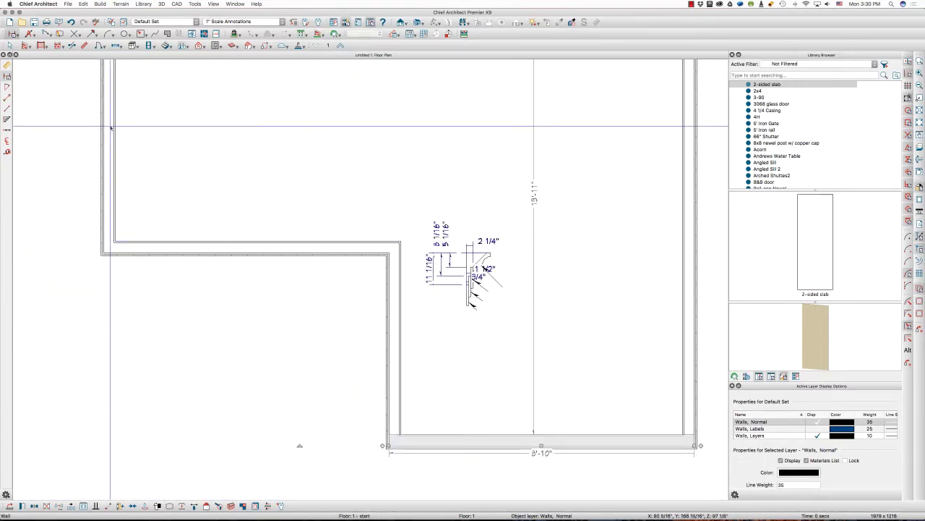
{"action": "left_click", "coordinate": [199, 46]}
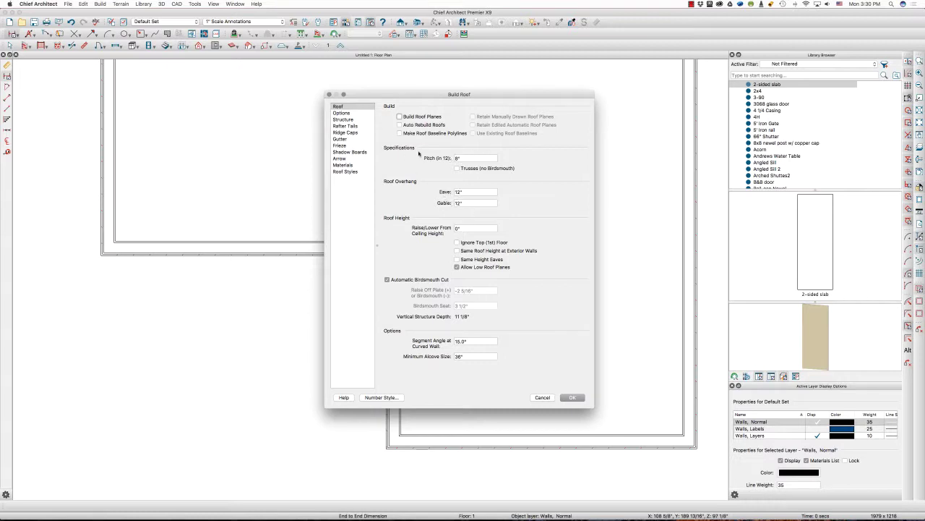
Step: On the Frieze page, delete all three existing molding profiles
{"action": "left_click", "coordinate": [352, 147]}
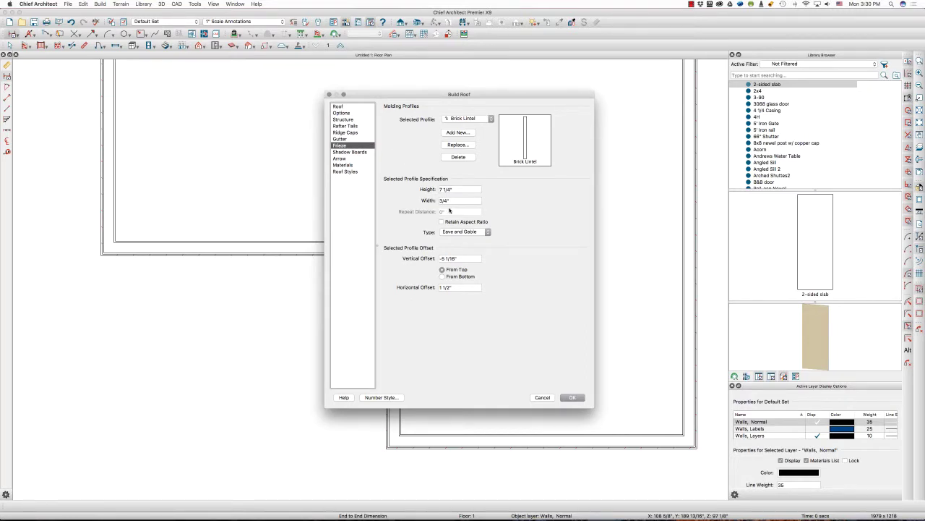
{"action": "left_click", "coordinate": [458, 158]}
{"action": "left_click", "coordinate": [457, 157]}
{"action": "left_click", "coordinate": [458, 157]}
Step: Add the CA-73 profile from Core Catalogs > Moldings > Crown Molding as the frieze
{"action": "left_click", "coordinate": [459, 133]}
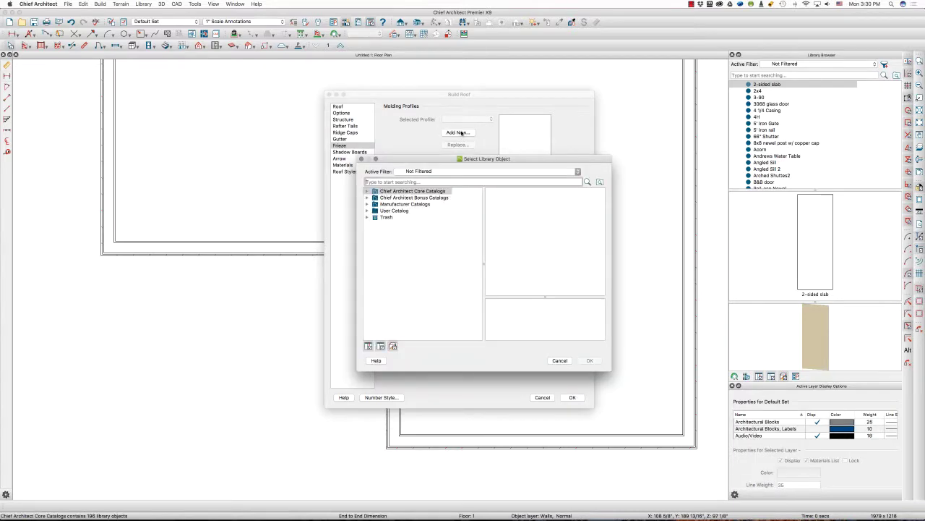
{"action": "double_click", "coordinate": [373, 191]}
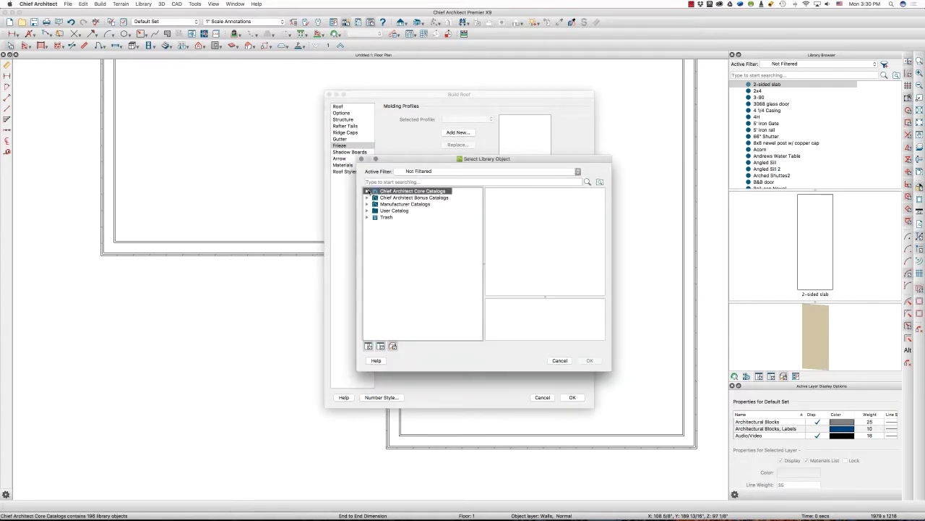
{"action": "left_click", "coordinate": [374, 198]}
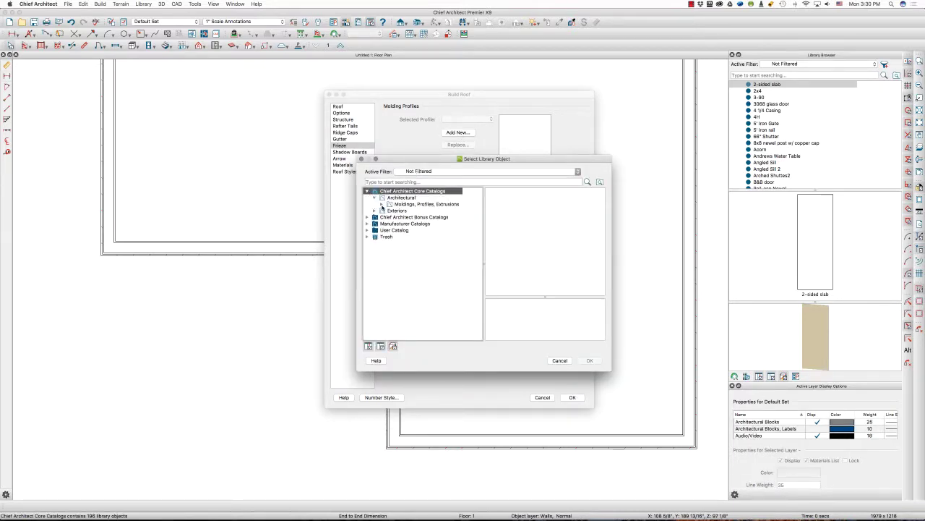
{"action": "left_click", "coordinate": [381, 205]}
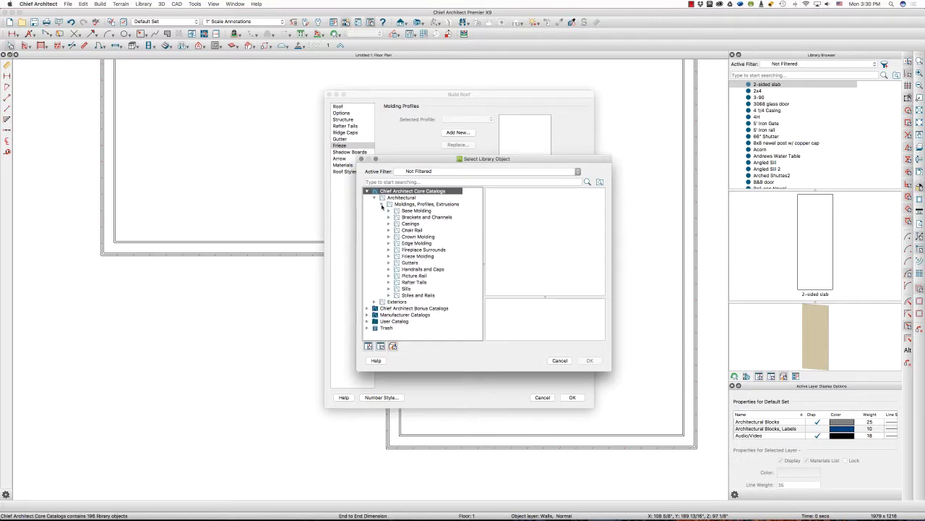
{"action": "left_click", "coordinate": [414, 271]}
{"action": "left_click", "coordinate": [415, 237]}
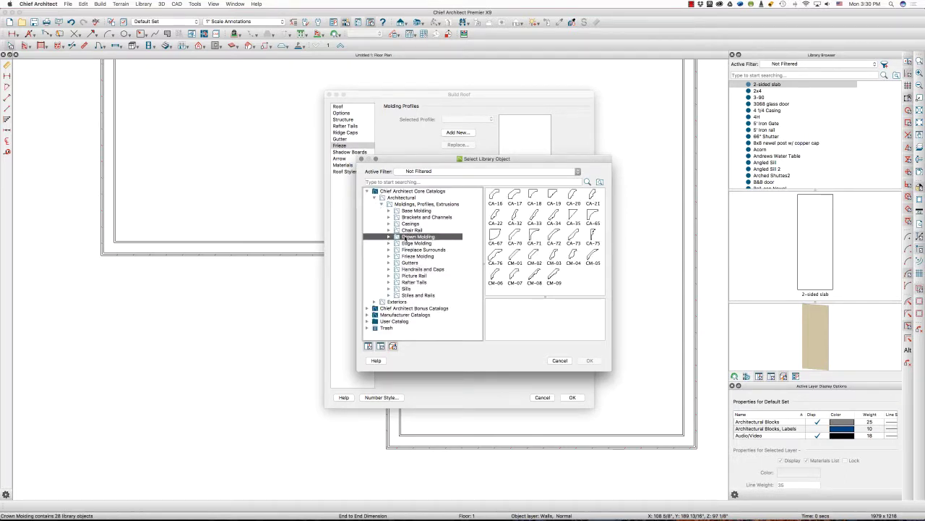
{"action": "left_click", "coordinate": [571, 237]}
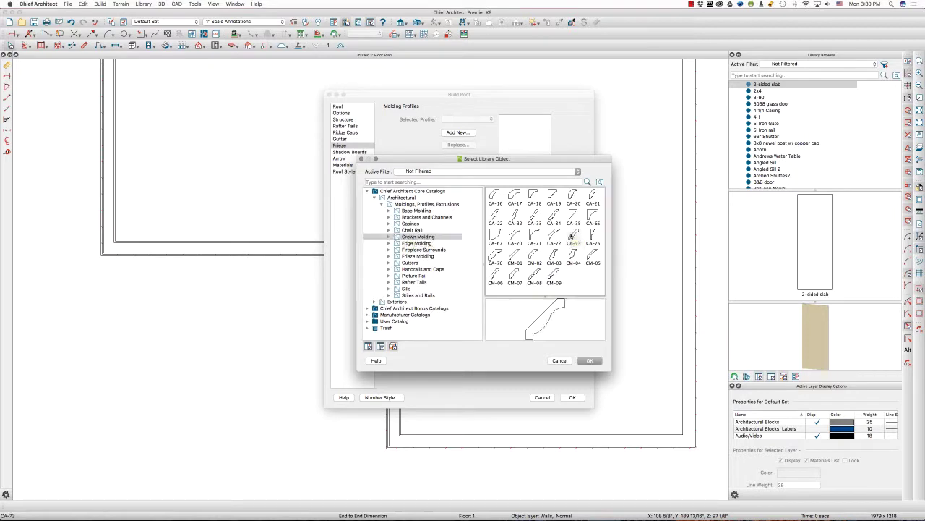
{"action": "left_click", "coordinate": [589, 360]}
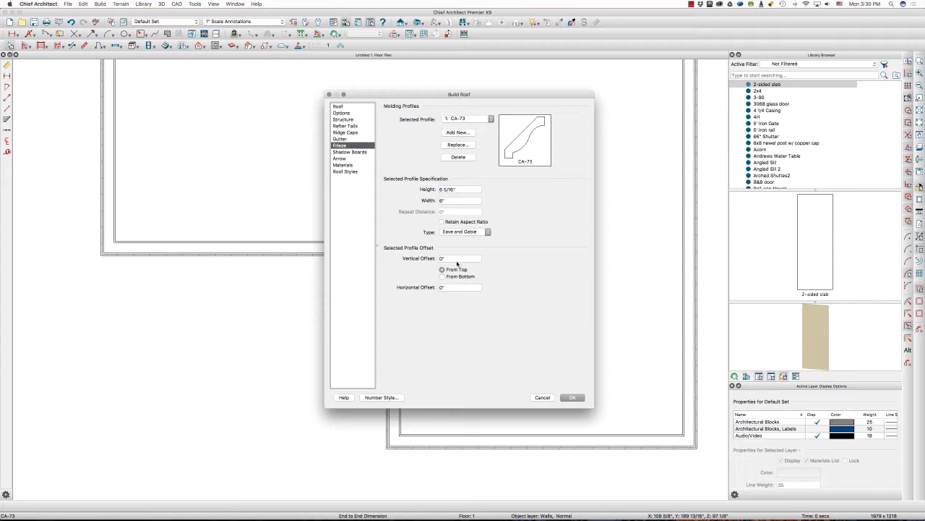
Step: Give the CA-73 frieze a 2 1/4" horizontal offset and move the Build Roof dialog aside
{"action": "left_click", "coordinate": [446, 288]}
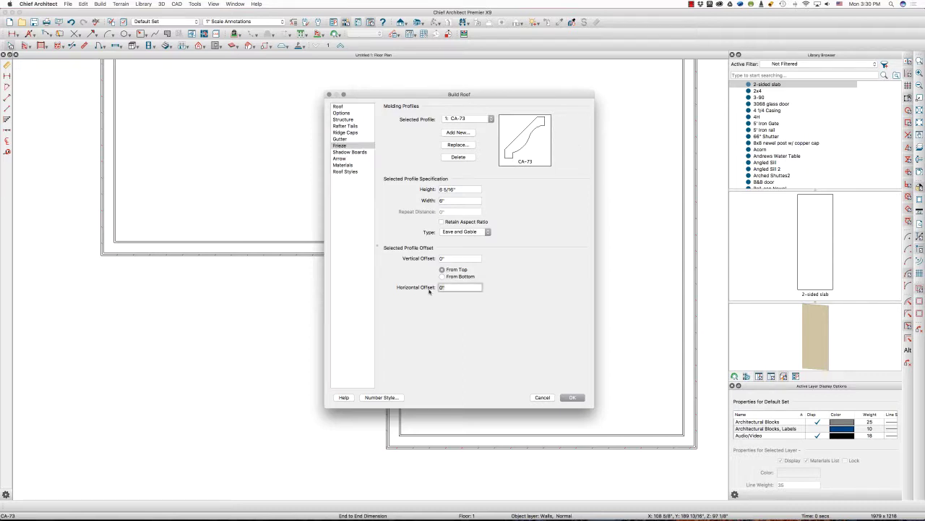
{"action": "left_click_drag", "start_coordinate": [439, 99], "coordinate": [292, 98]}
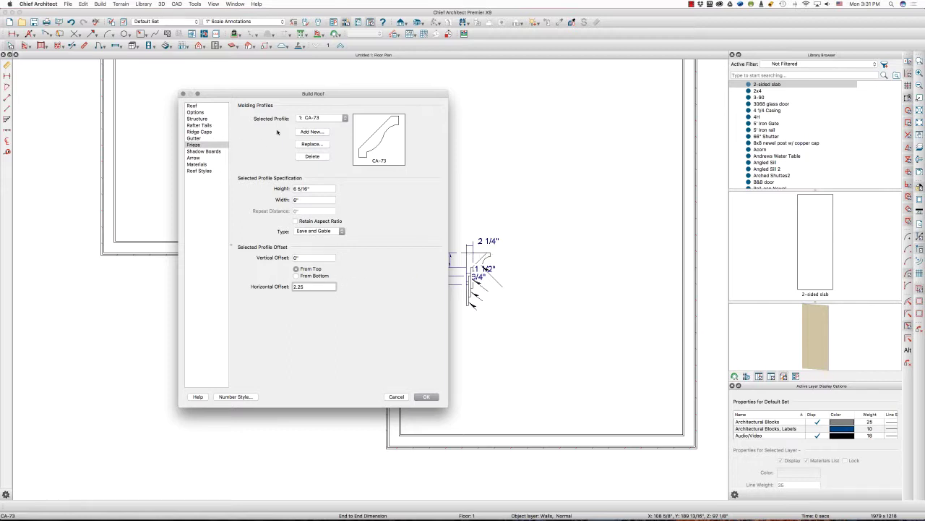
{"action": "left_click", "coordinate": [311, 132]}
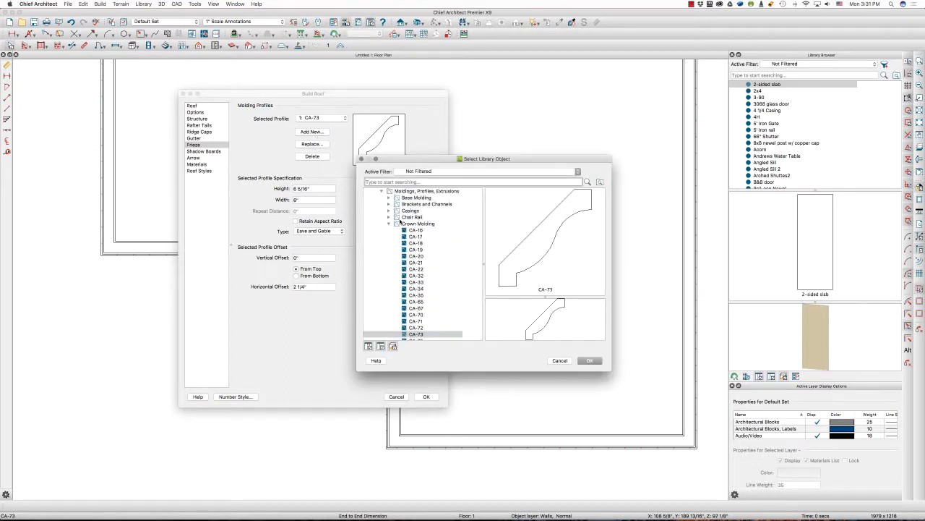
Step: Add the 1x8 Trim profile from the User Catalog as a second frieze molding
{"action": "left_click", "coordinate": [381, 192]}
{"action": "left_click", "coordinate": [368, 191]}
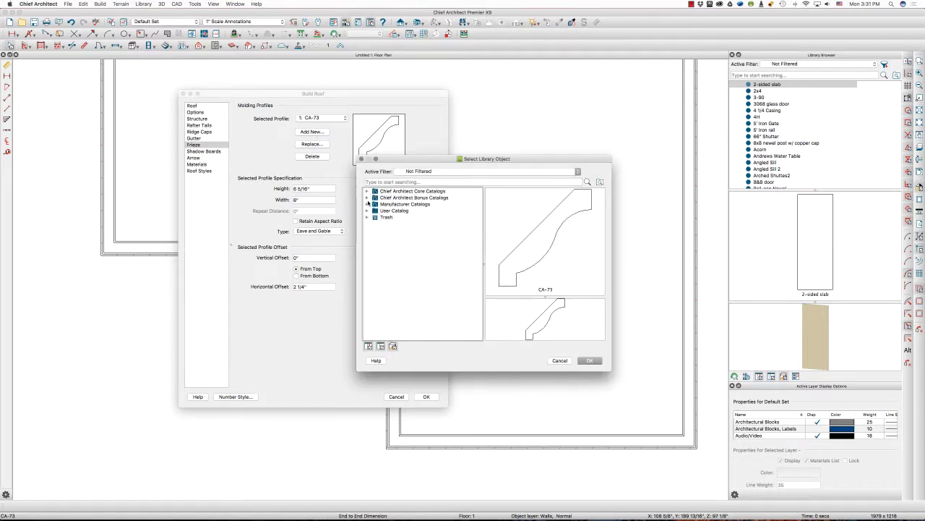
{"action": "left_click", "coordinate": [367, 211]}
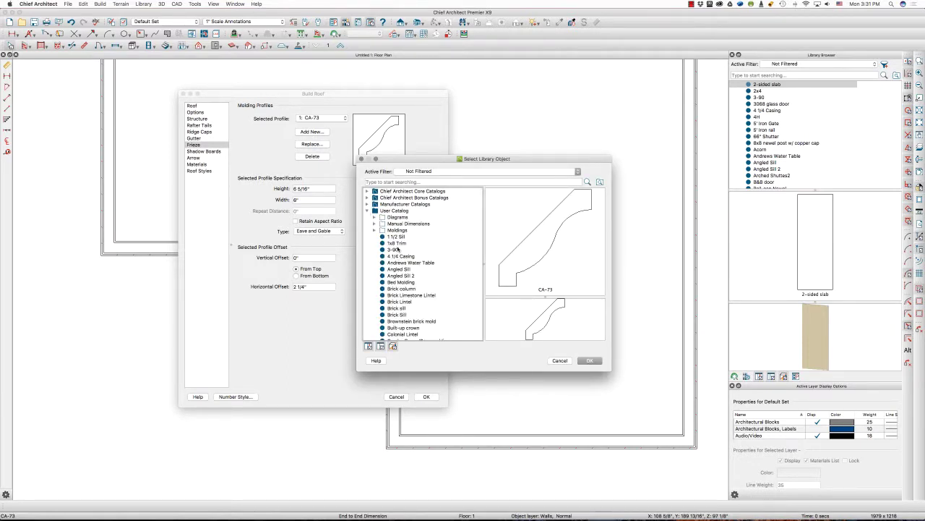
{"action": "left_click", "coordinate": [397, 243]}
{"action": "left_click", "coordinate": [590, 360]}
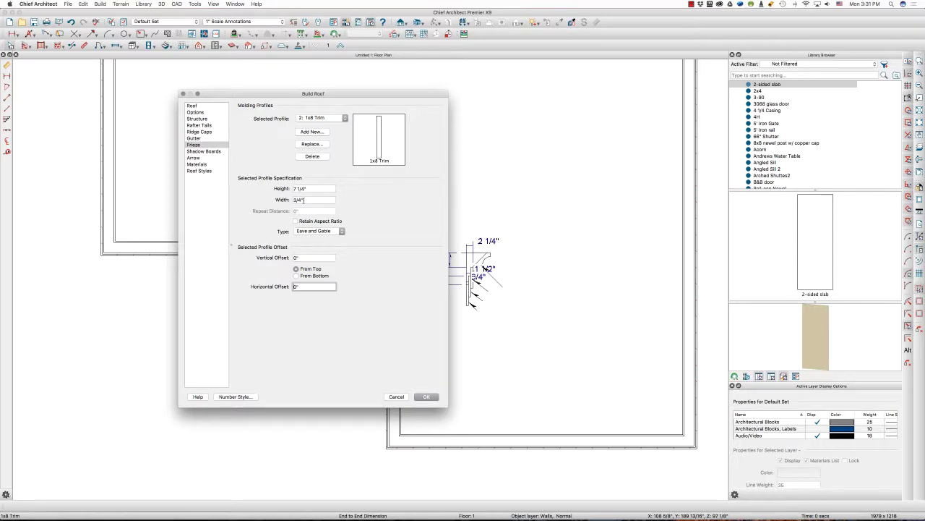
Step: Check the 1x8 Trim profile's size, 7 1/4" high by 3/4" wide
{"action": "left_click", "coordinate": [300, 189]}
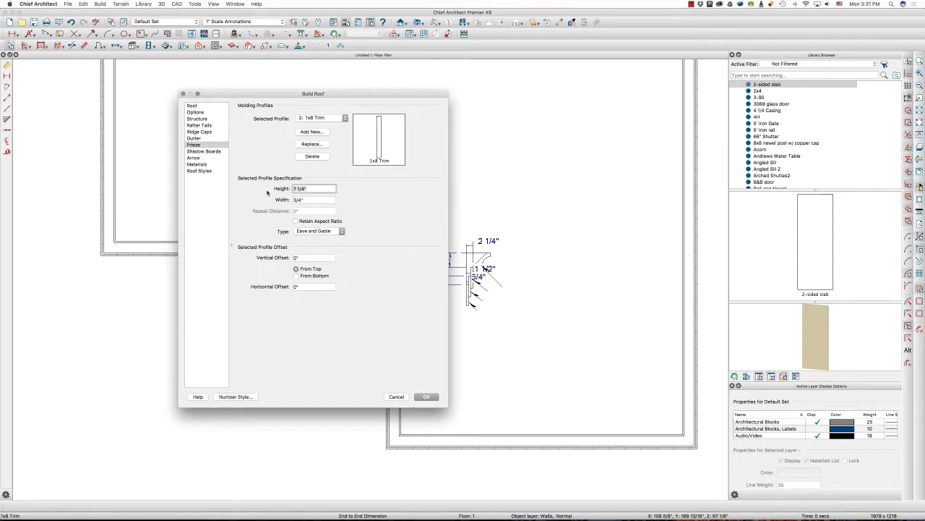
{"action": "type", "text": "9.25"}
{"action": "key", "text": "Tab"}
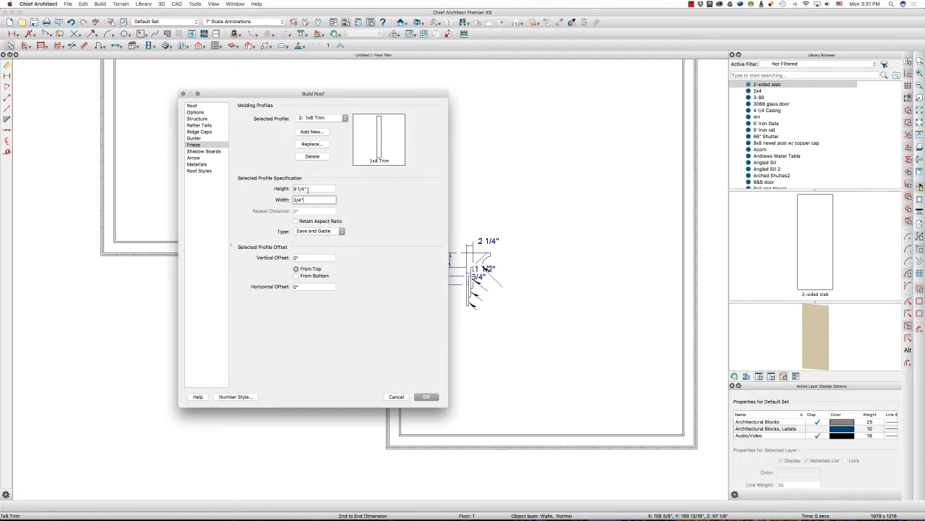
{"action": "left_click", "coordinate": [293, 189]}
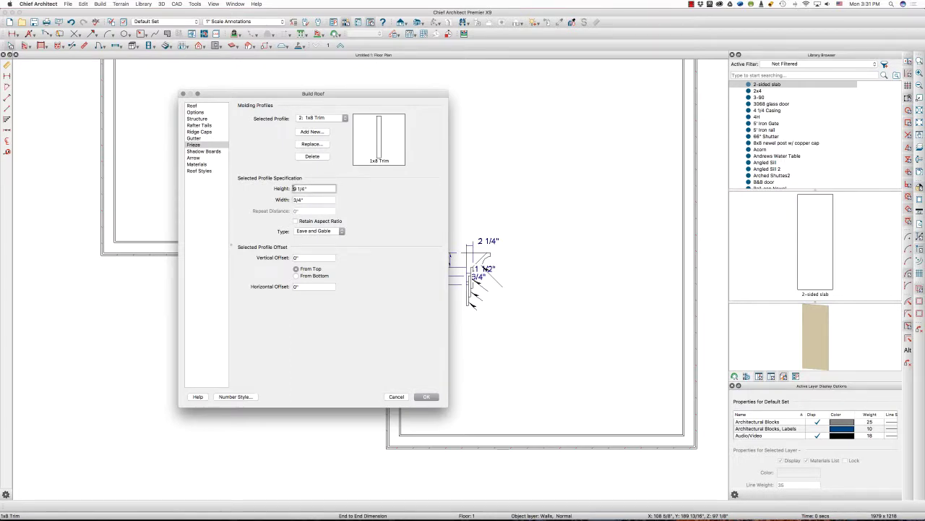
{"action": "left_click", "coordinate": [311, 200]}
{"action": "mouse_move", "coordinate": [314, 102]}
{"action": "left_mouse_down"}
{"action": "mouse_move", "coordinate": [244, 102]}
{"action": "mouse_move", "coordinate": [251, 102]}
{"action": "left_mouse_up"}
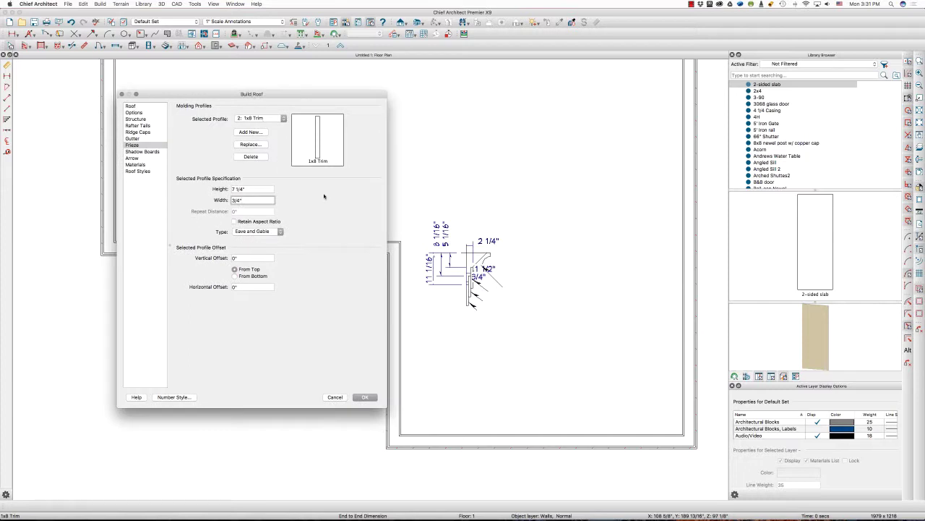
Step: Set the first 1x8 Trim board's vertical offset to -5 1/16"
{"action": "left_click", "coordinate": [261, 258]}
{"action": "type", "text": "-5 1/16"}
{"action": "key", "text": "Tab"}
Step: Add a second 1x8 Trim board at -8 1/16" vertical and 3/4" horizontal offset
{"action": "left_click", "coordinate": [256, 134]}
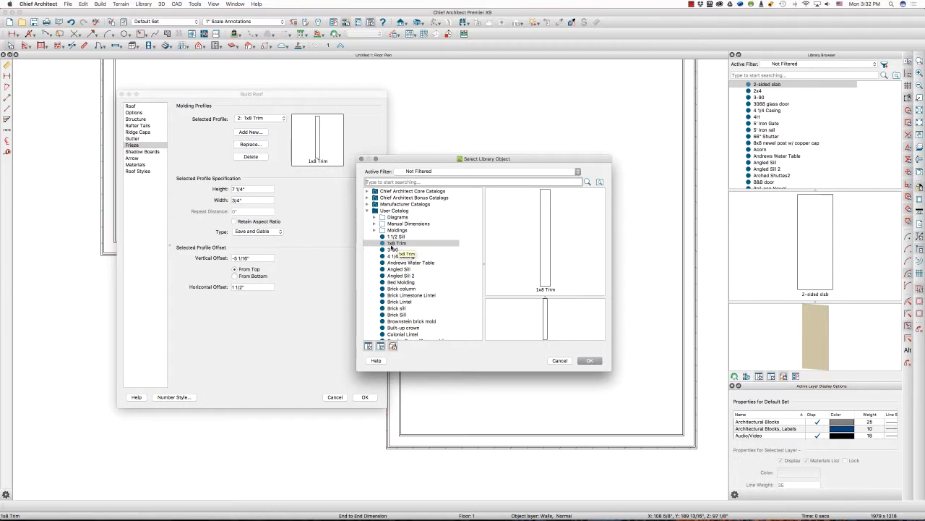
{"action": "left_click", "coordinate": [589, 360]}
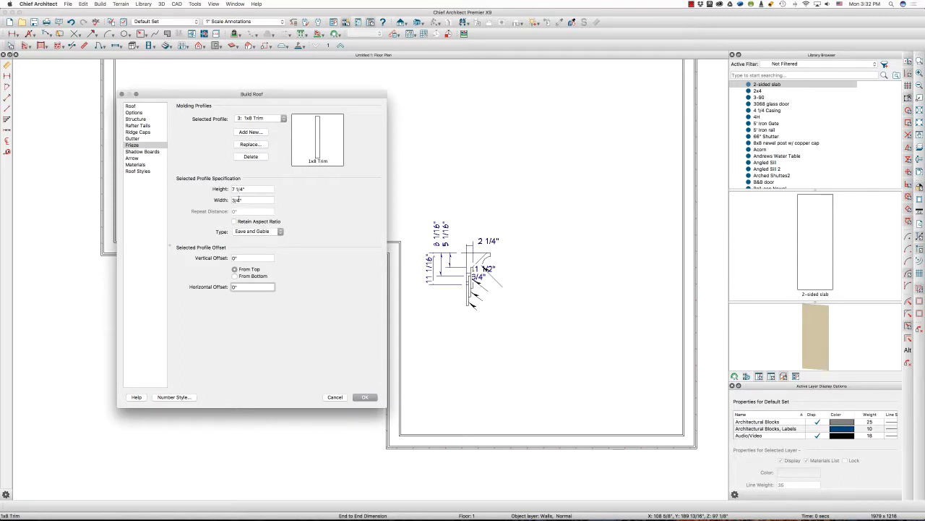
{"action": "left_click", "coordinate": [234, 257]}
{"action": "type", "text": "-8 1/16"}
{"action": "left_click", "coordinate": [244, 286]}
{"action": "type", "text": "3/4"}
Step: Add a third 1x8 Trim board at -11 1/16" vertical offset
{"action": "left_click", "coordinate": [248, 132]}
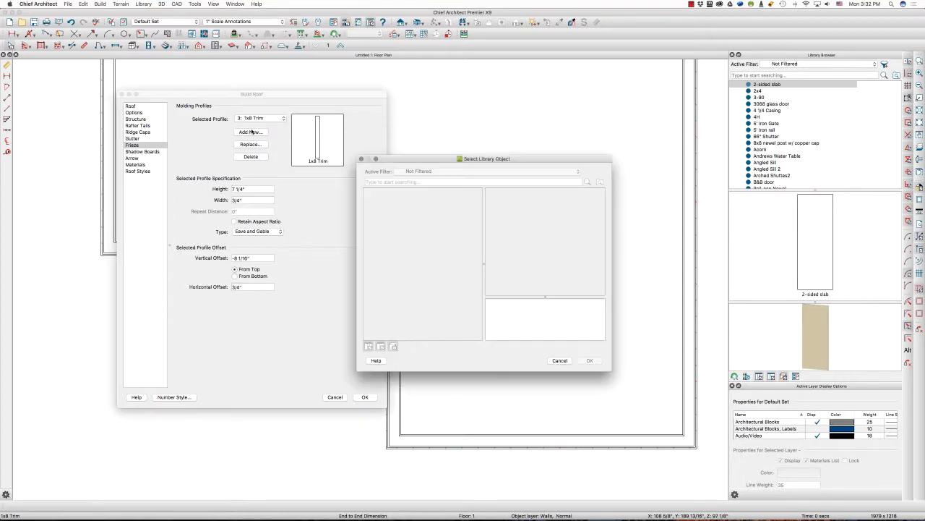
{"action": "left_click", "coordinate": [589, 360]}
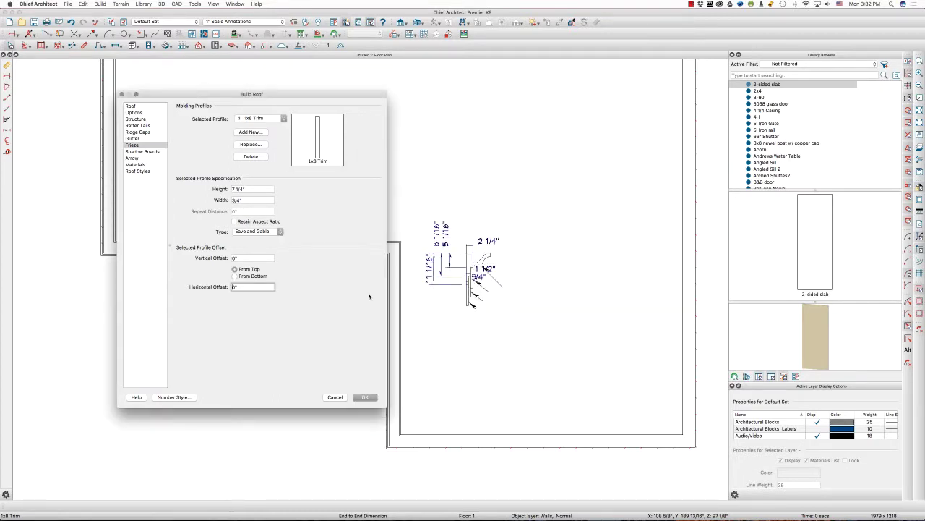
{"action": "left_click", "coordinate": [235, 258]}
{"action": "type", "text": "-11 1/16"}
{"action": "key", "text": "Tab"}
Step: Review the Roof, Structure and Gutter pages, enable Build Roof Planes, and build the hip roof
{"action": "left_click", "coordinate": [130, 107]}
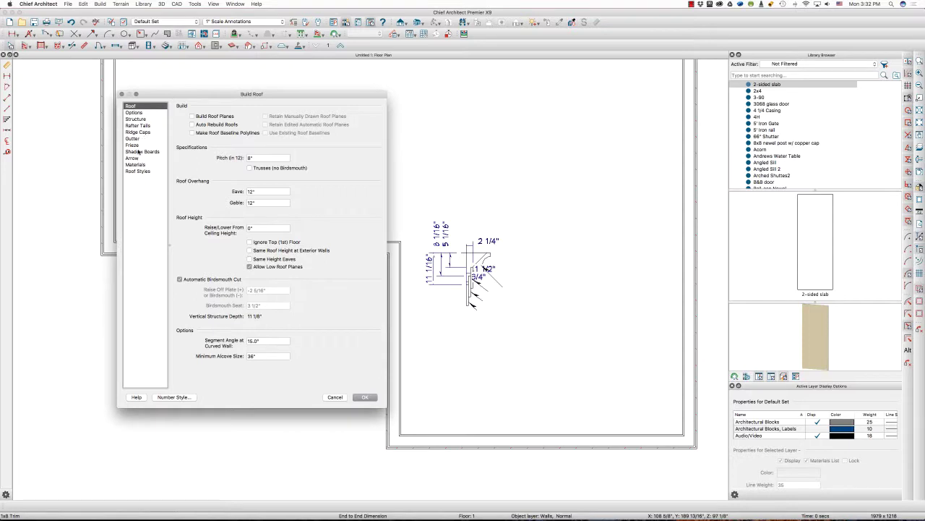
{"action": "left_click", "coordinate": [138, 119]}
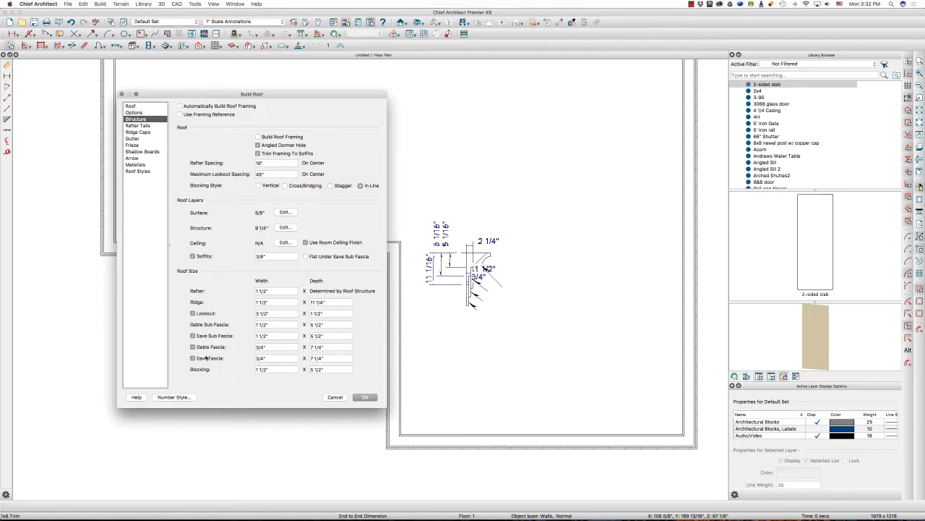
{"action": "left_click", "coordinate": [148, 139]}
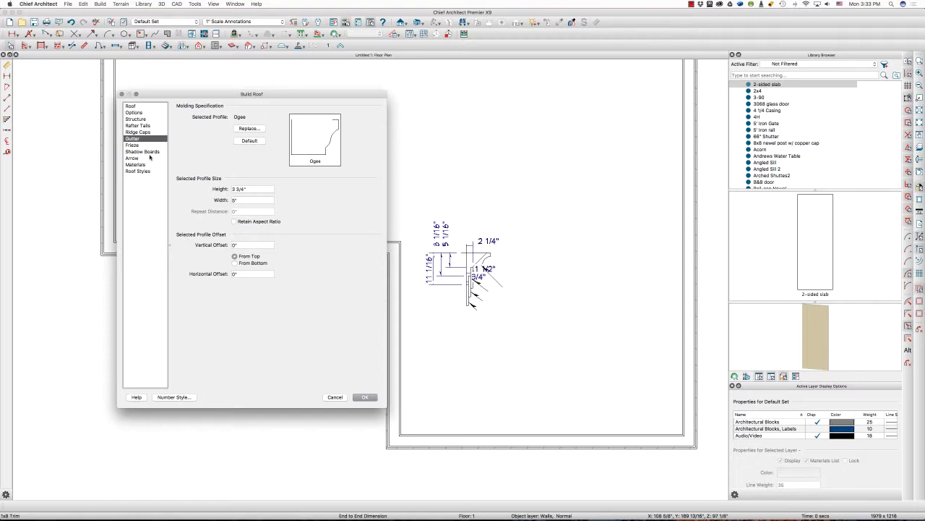
{"action": "left_click", "coordinate": [153, 146]}
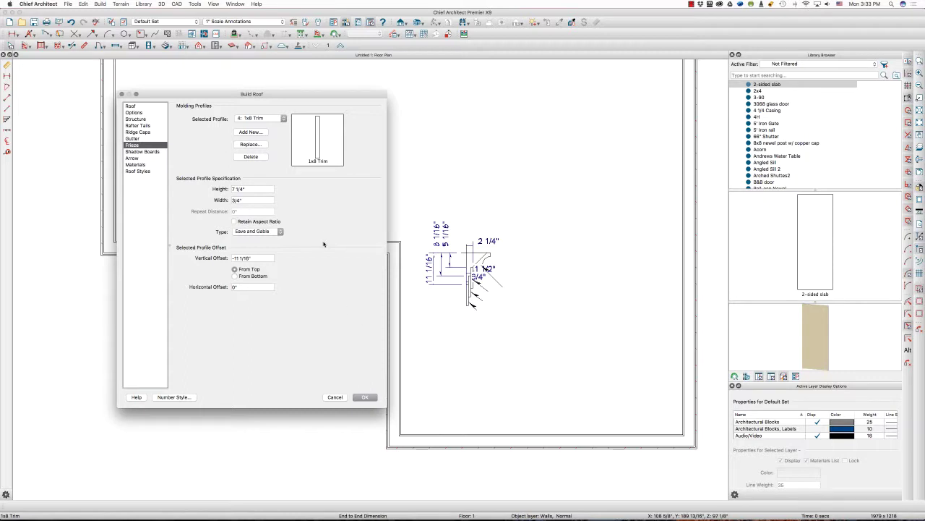
{"action": "left_click", "coordinate": [150, 108]}
{"action": "left_click", "coordinate": [192, 116]}
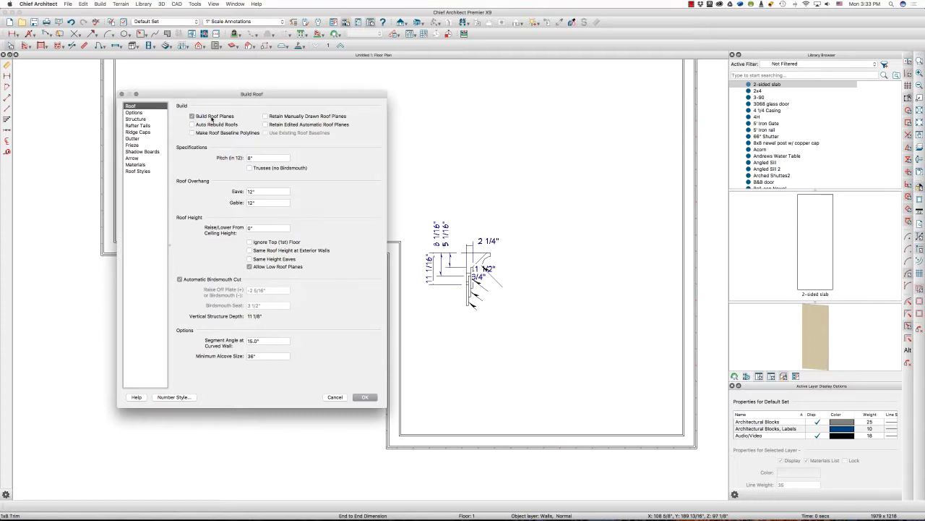
{"action": "left_click", "coordinate": [364, 398]}
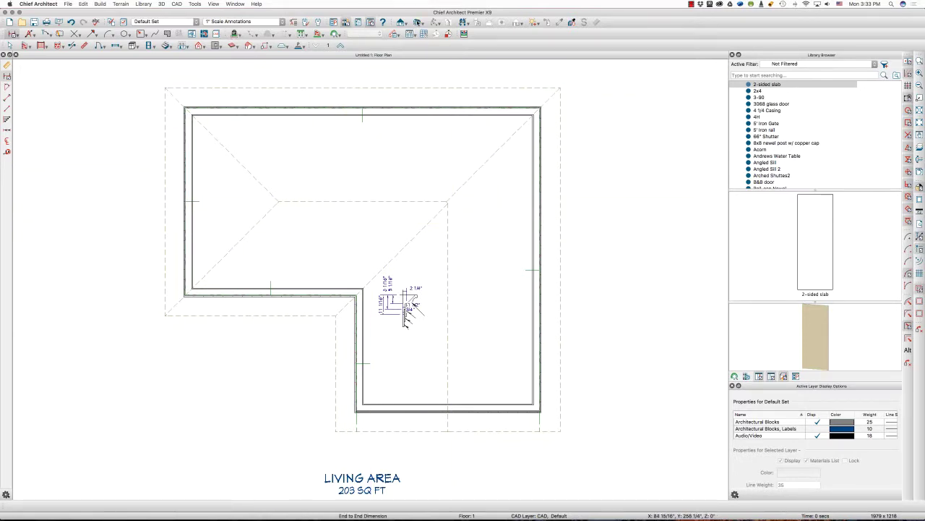
Step: Float a 3D overview of the gable frieze beside the plan and cut a cross-section through the eave
{"action": "left_click", "coordinate": [418, 23]}
{"action": "left_click_drag", "start_coordinate": [477, 217], "coordinate": [449, 195]}
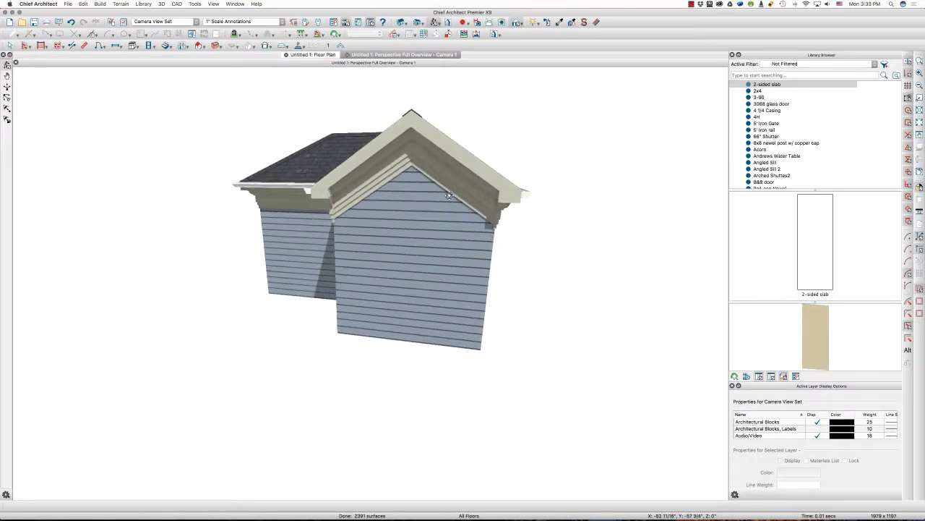
{"action": "scroll", "coordinate": [449, 195], "scroll_direction": "up", "scroll_amount": 8}
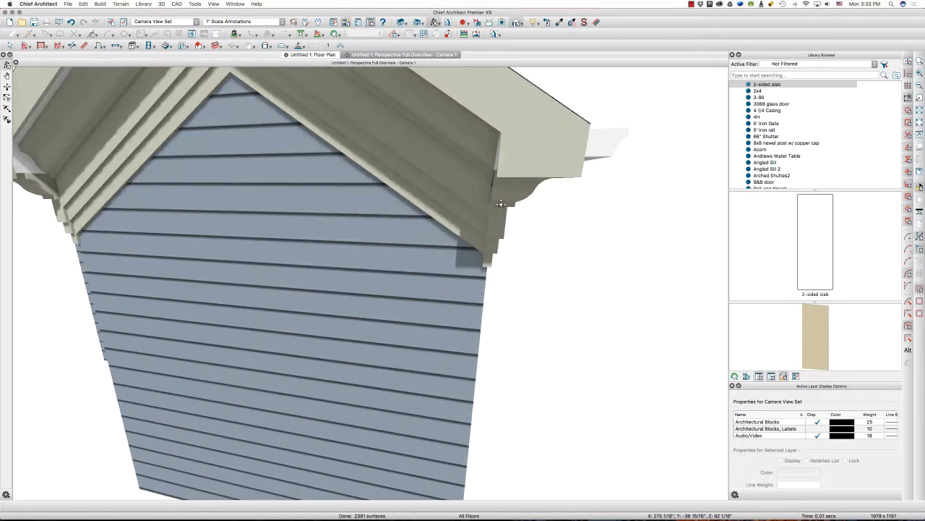
{"action": "scroll", "coordinate": [502, 239], "scroll_direction": "down", "scroll_amount": 5}
{"action": "left_click_drag", "start_coordinate": [502, 263], "coordinate": [497, 254]}
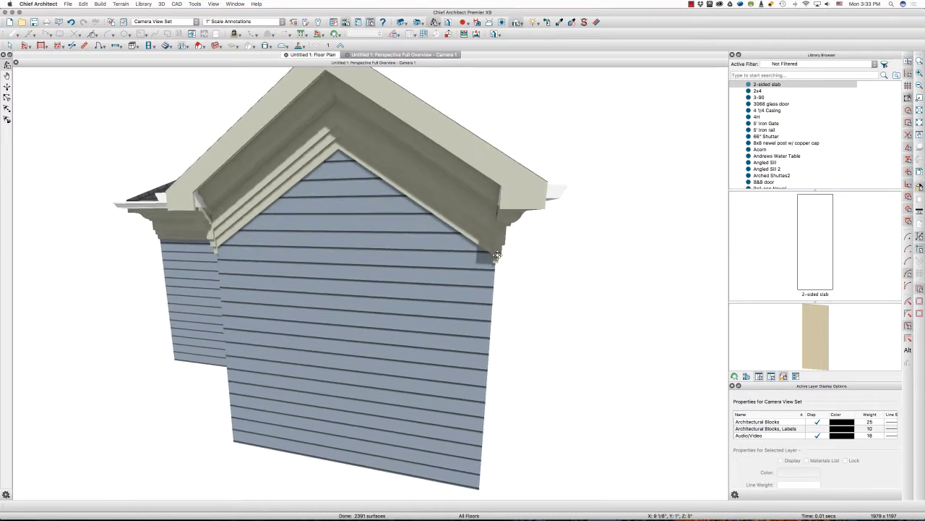
{"action": "left_click_drag", "start_coordinate": [365, 56], "coordinate": [549, 217]}
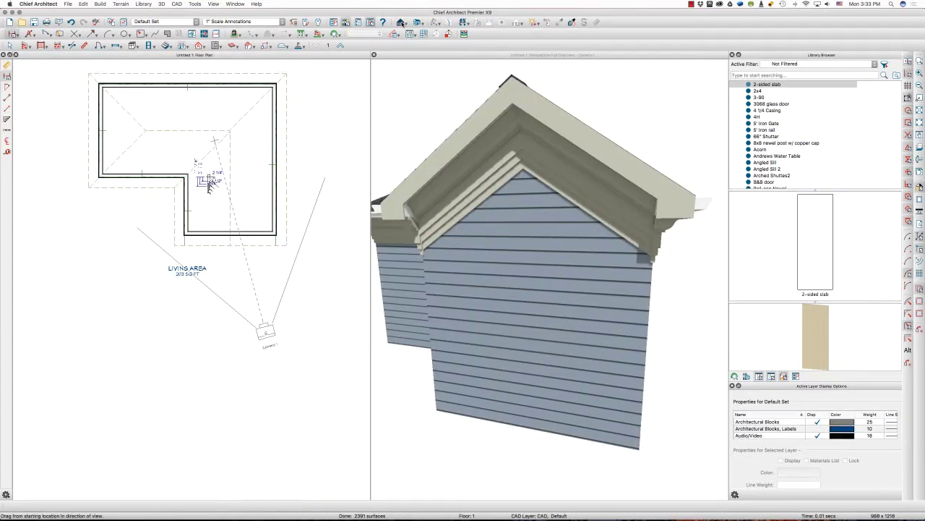
{"action": "left_click_drag", "start_coordinate": [295, 203], "coordinate": [294, 279]}
Step: Zoom in and out on the cross-section eave to inspect the crown molding and three stepped trim boards
{"action": "scroll", "coordinate": [178, 254], "scroll_direction": "up", "scroll_amount": 5}
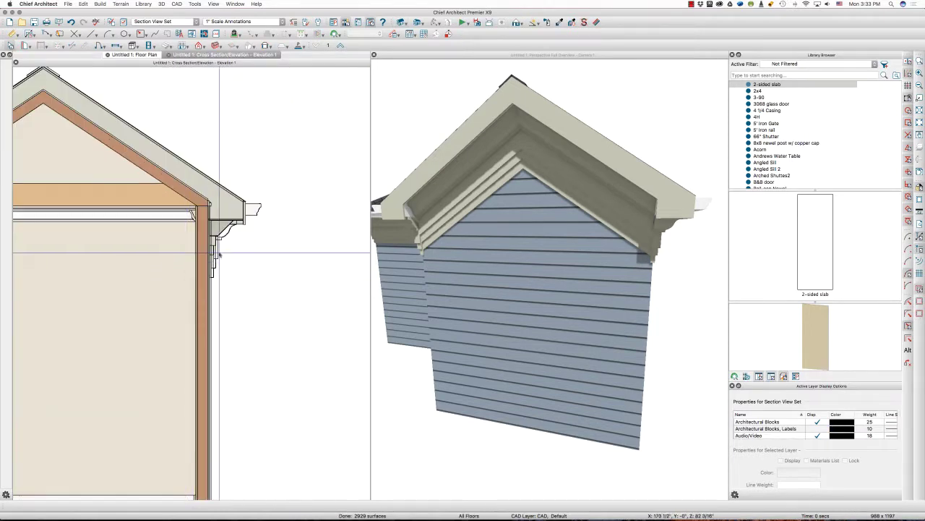
{"action": "scroll", "coordinate": [219, 253], "scroll_direction": "up", "scroll_amount": 6}
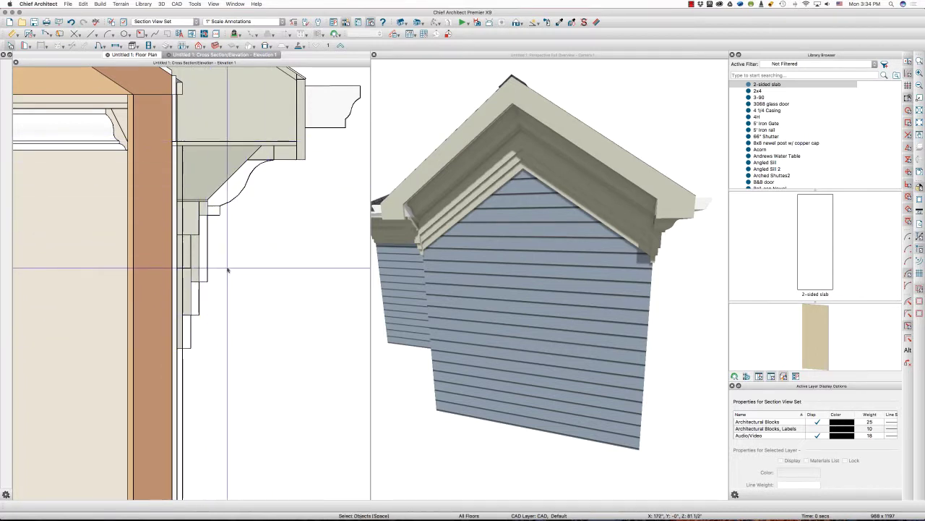
{"action": "scroll", "coordinate": [335, 266], "scroll_direction": "down", "scroll_amount": 2}
{"action": "scroll", "coordinate": [335, 265], "scroll_direction": "down", "scroll_amount": 2}
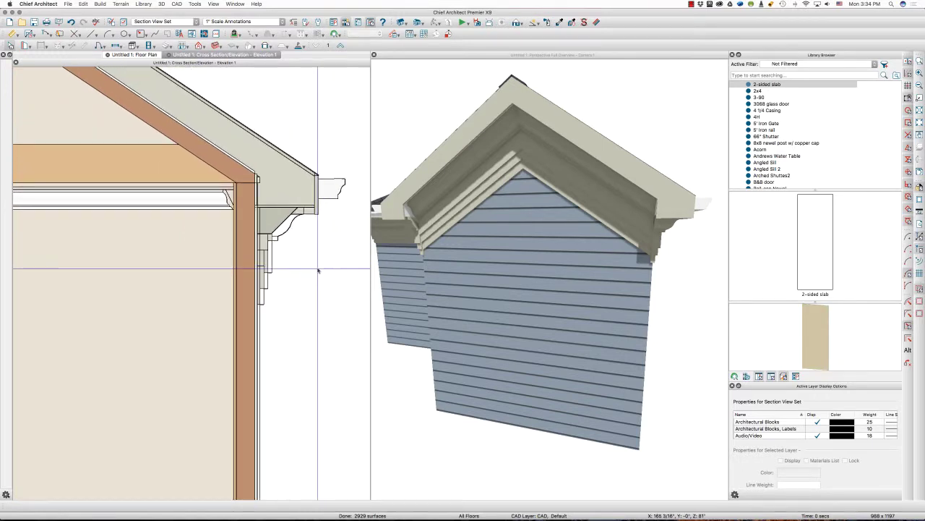